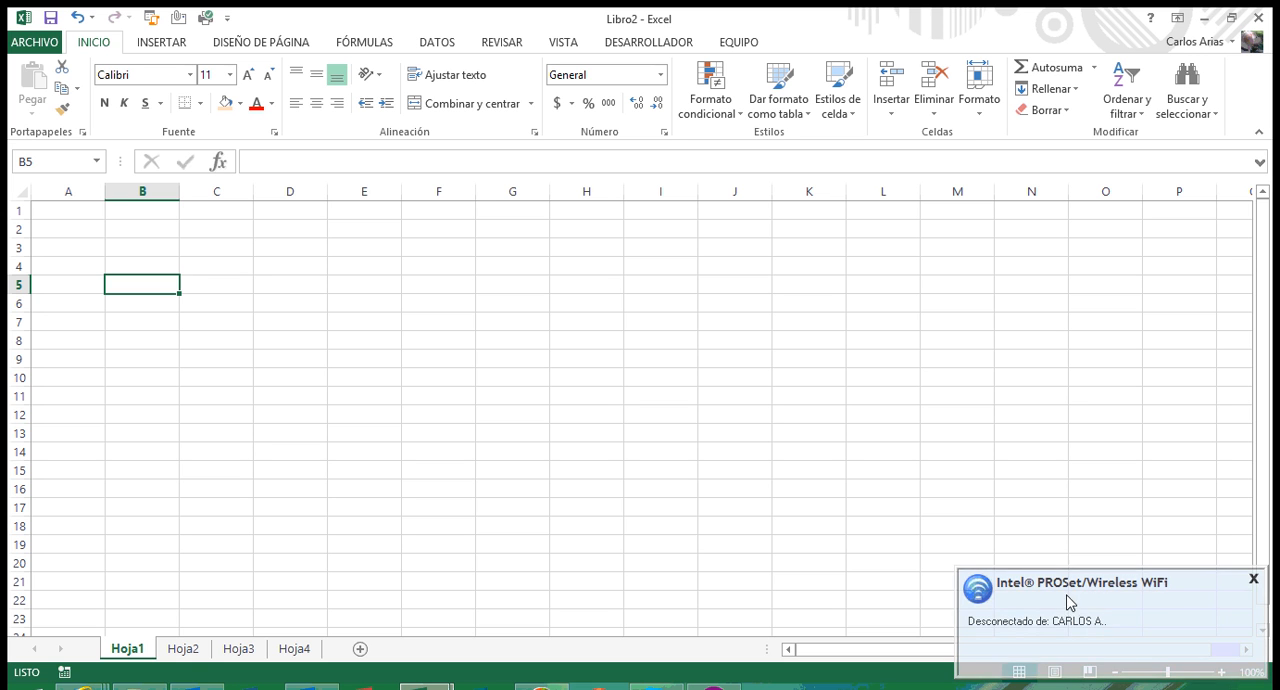
# Step: Dismiss the wireless notification and enter the headers Fecha and Codigo in cells A1 and B1
pyautogui.click(1253, 579)
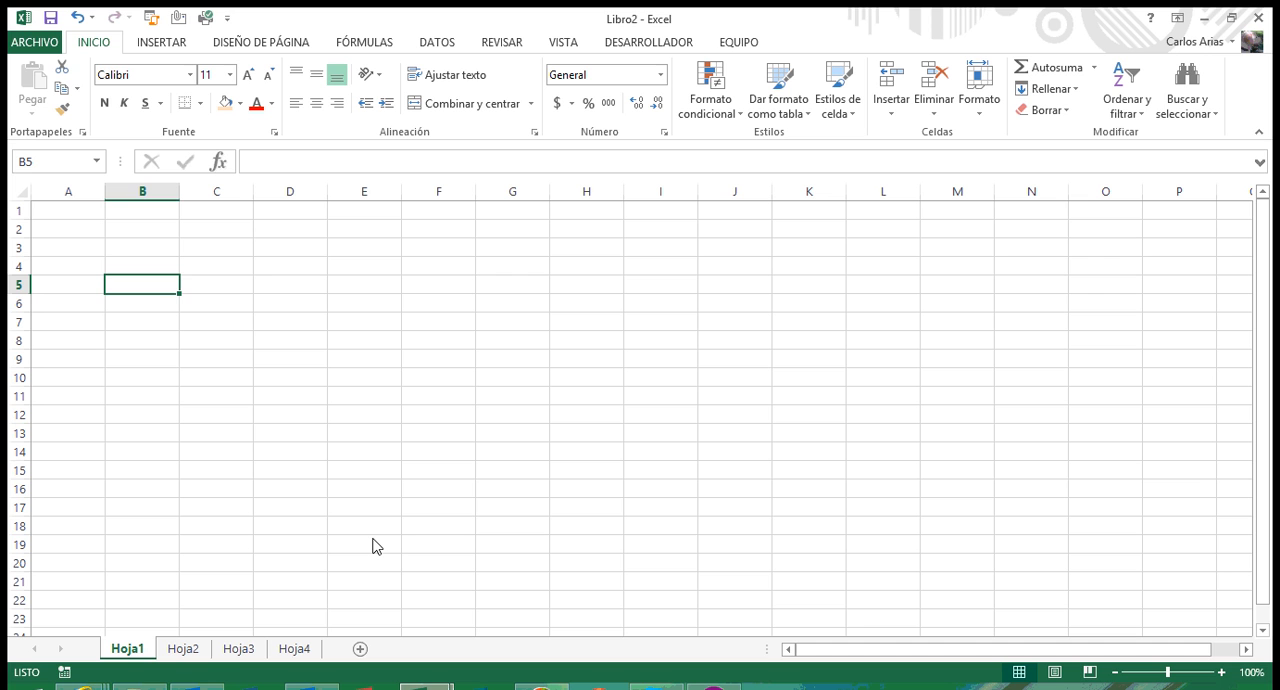
pyautogui.press('Up')
pyautogui.press('Up')
pyautogui.press('Up')
pyautogui.press('Up')
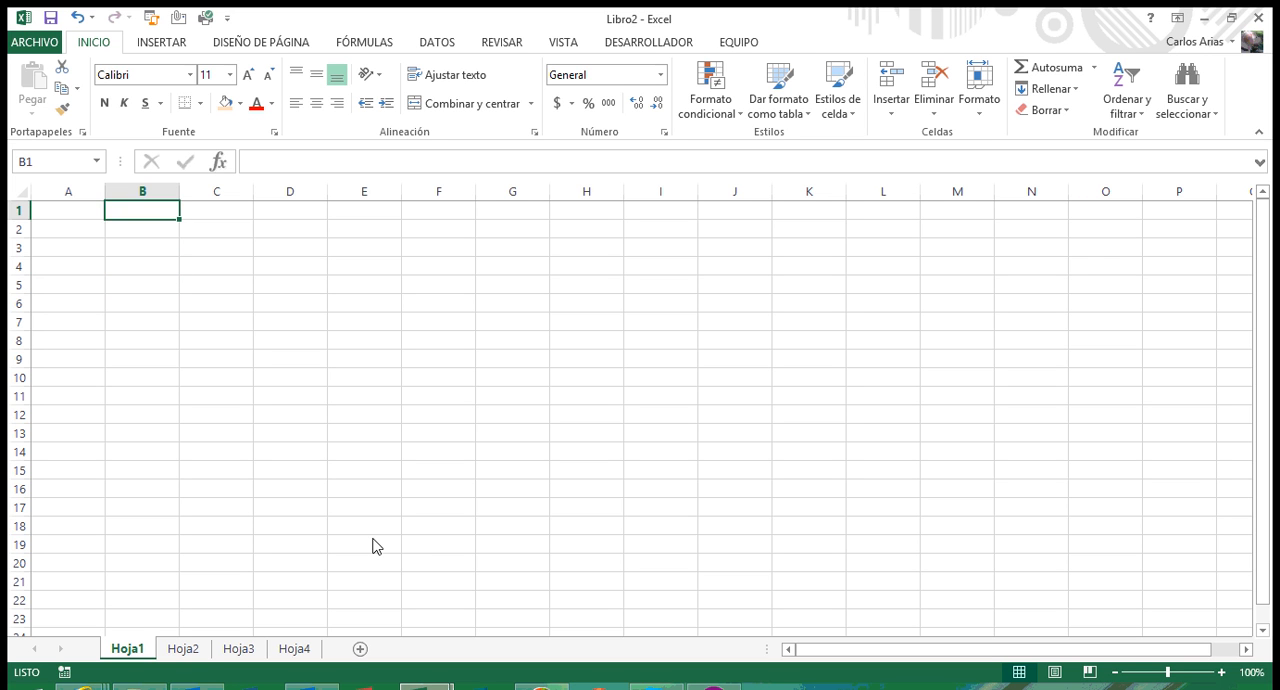
pyautogui.press('Left')
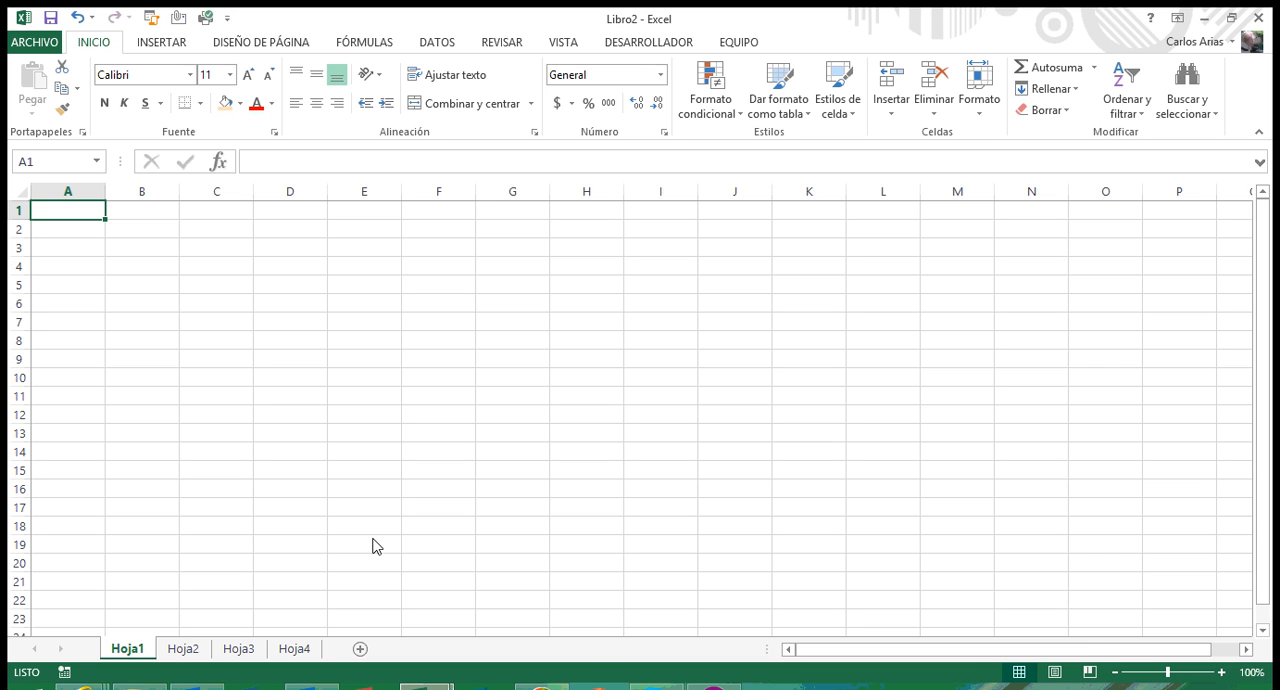
pyautogui.write('Fecha')
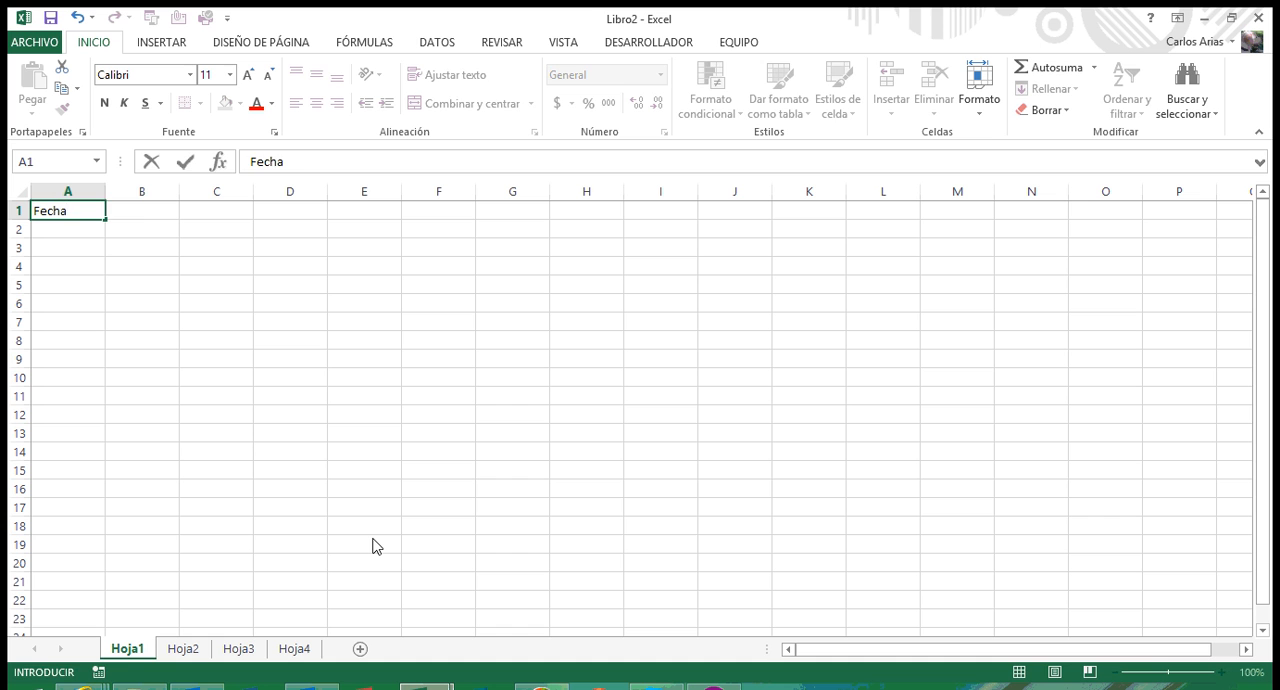
pyautogui.press('Tab')
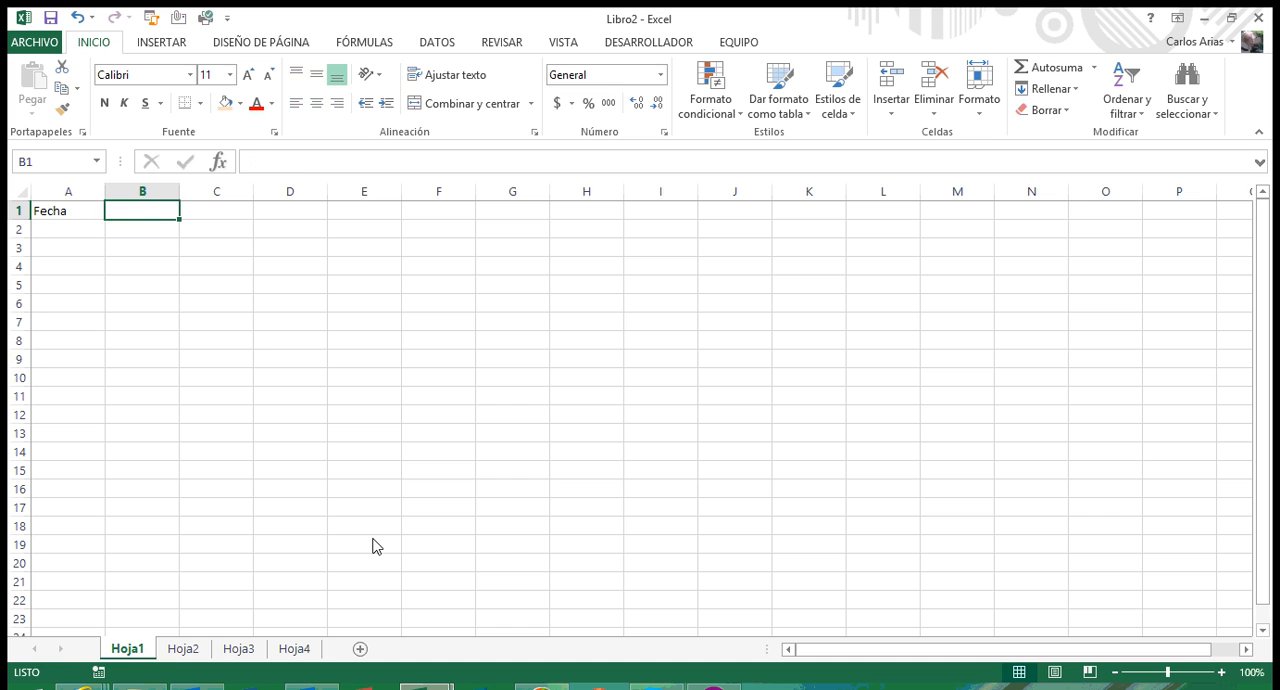
pyautogui.write('Codigo')
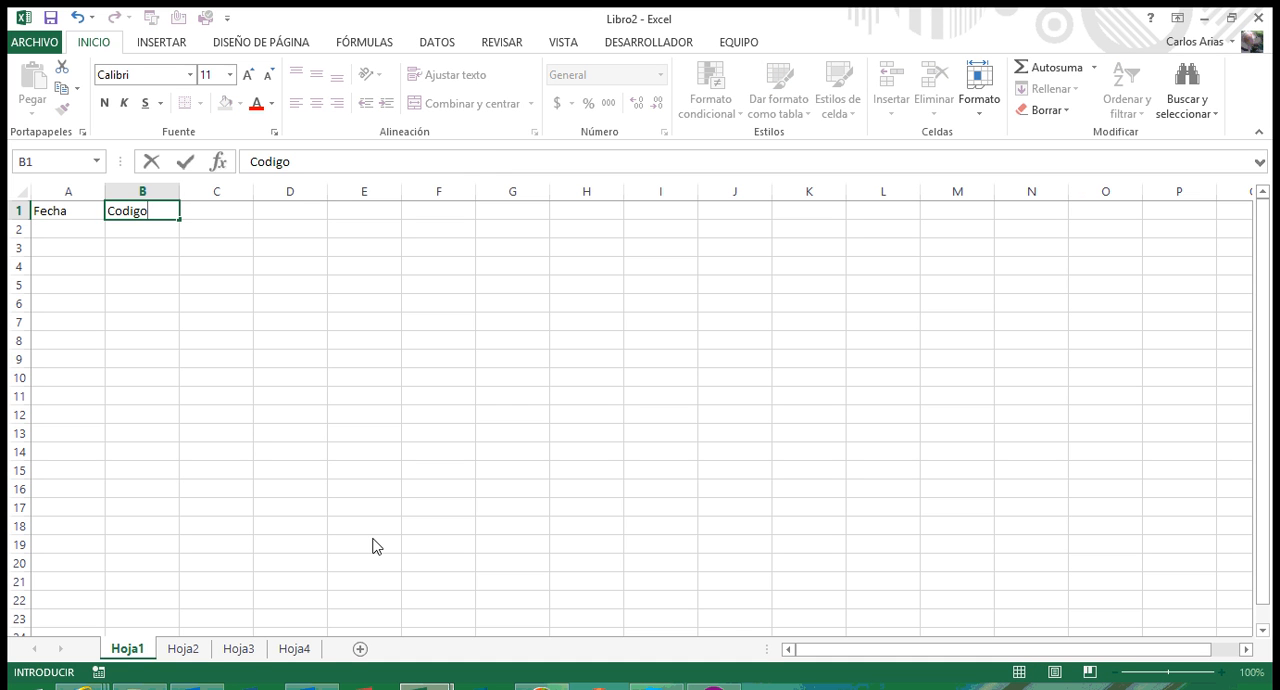
pyautogui.press('Tab')
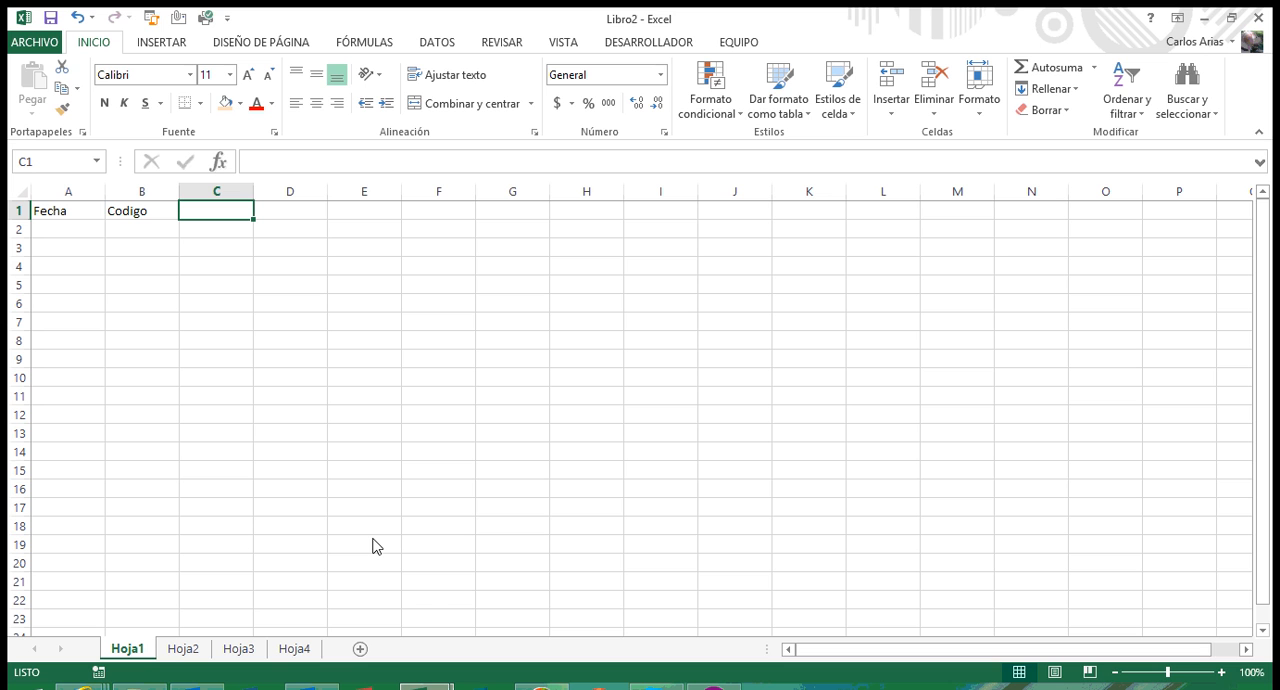
# Step: Enter the headers Descripción Producto and V/unitario in cells C1 and D1
pyautogui.write('Desc')
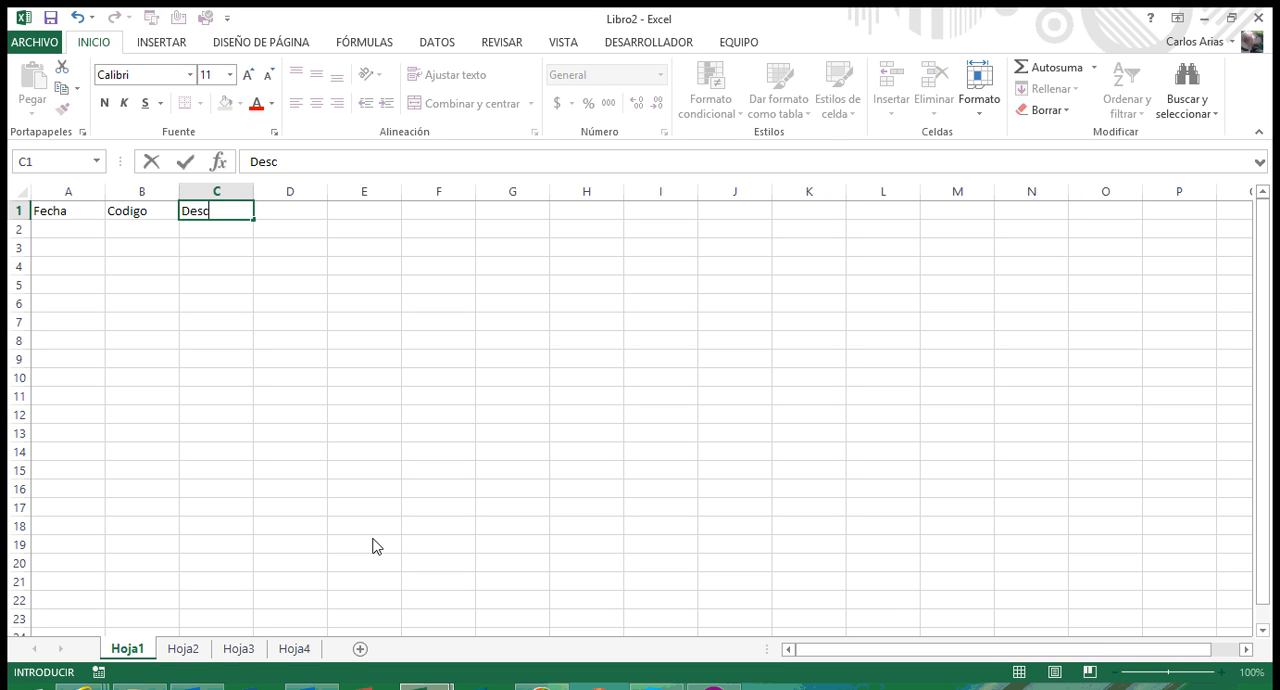
pyautogui.write('ripción Producto')
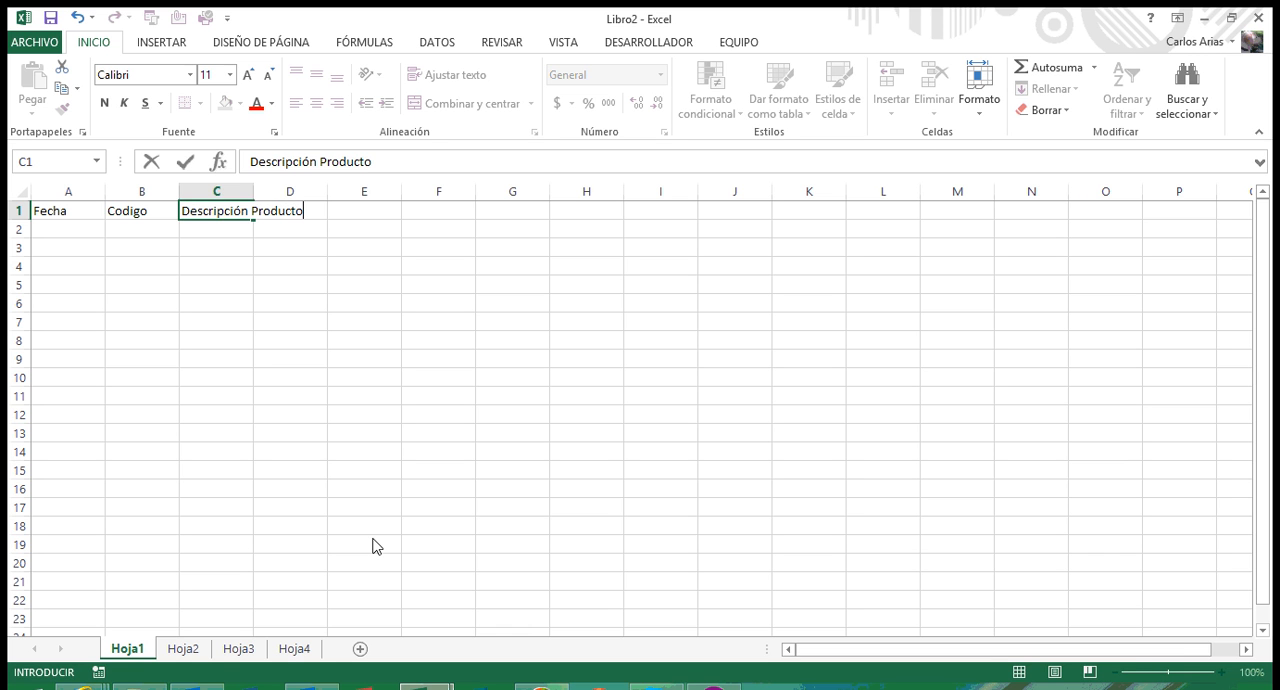
pyautogui.press('Tab')
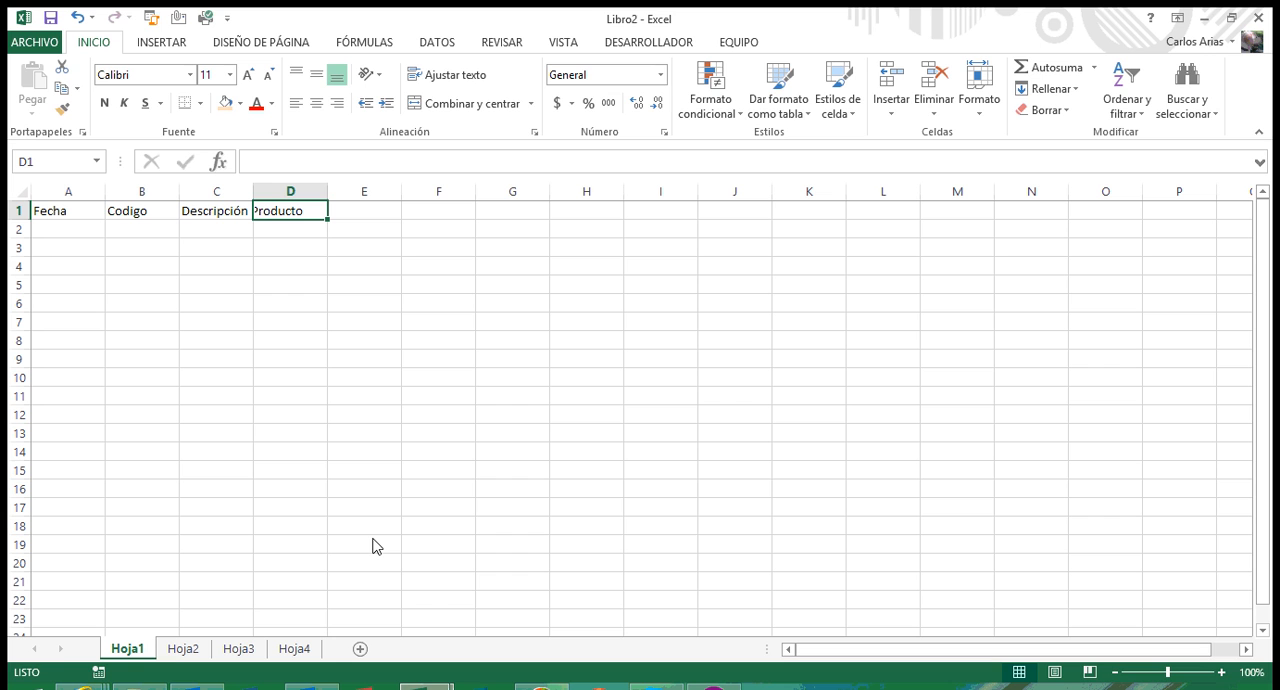
pyautogui.write('V')
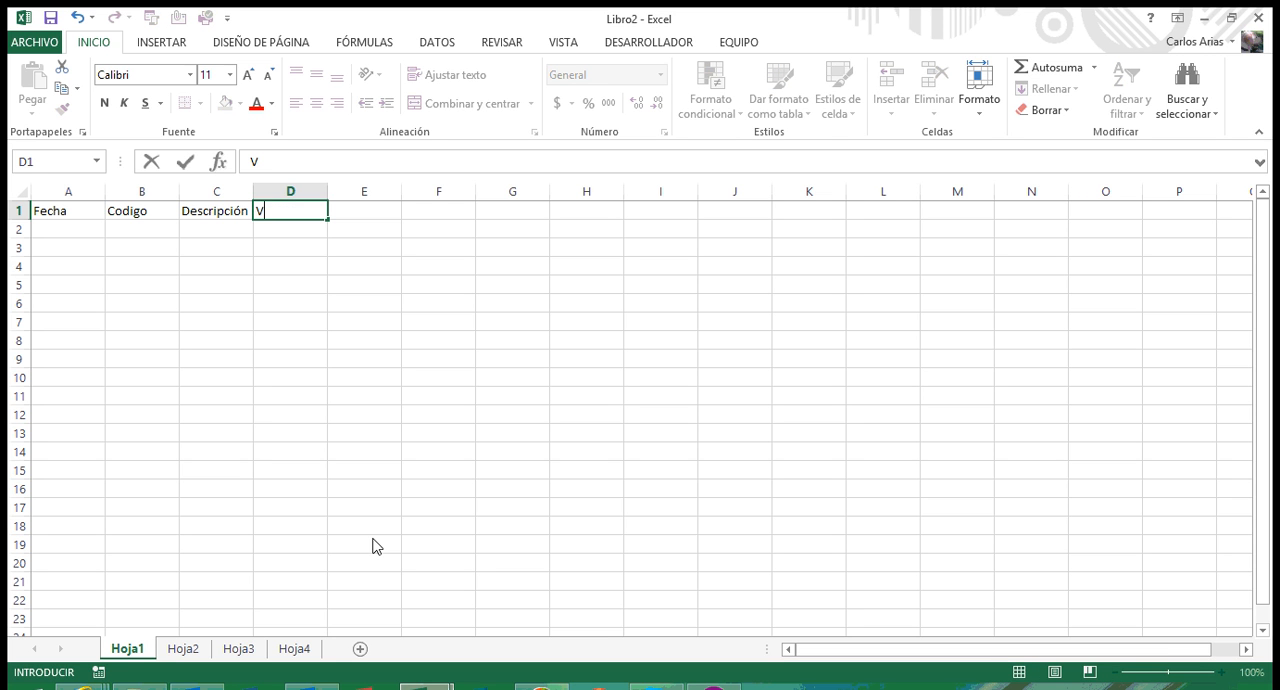
pyautogui.write('/unitario')
pyautogui.press('Tab')
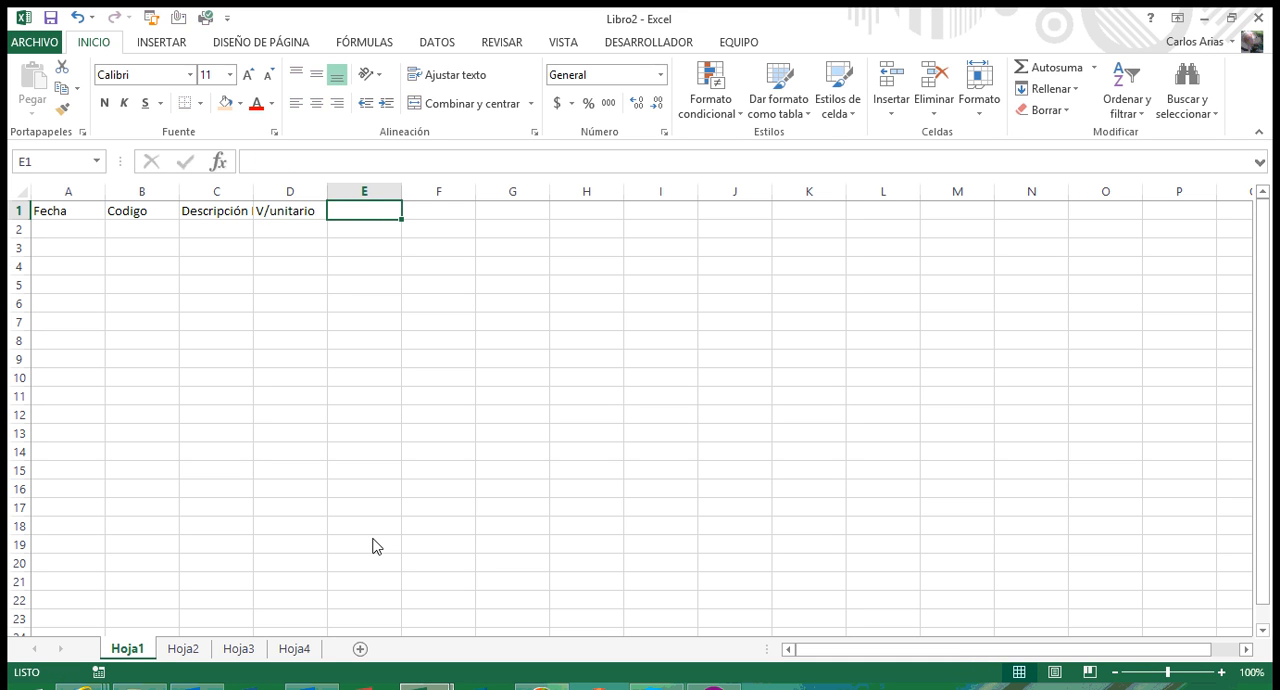
# Step: Enter the headers Cantidad and Hora in cells E1 and F1
pyautogui.write('Cantidad')
pyautogui.press('Tab')
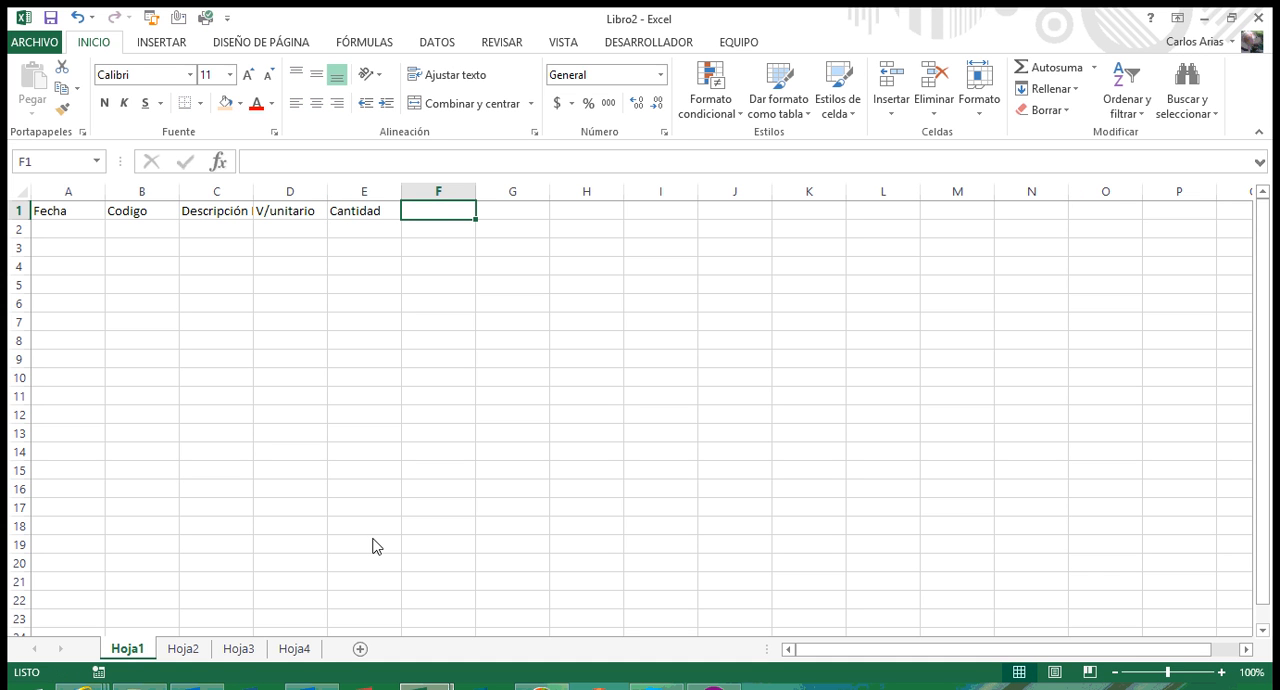
pyautogui.write('Hora')
pyautogui.press('Tab')
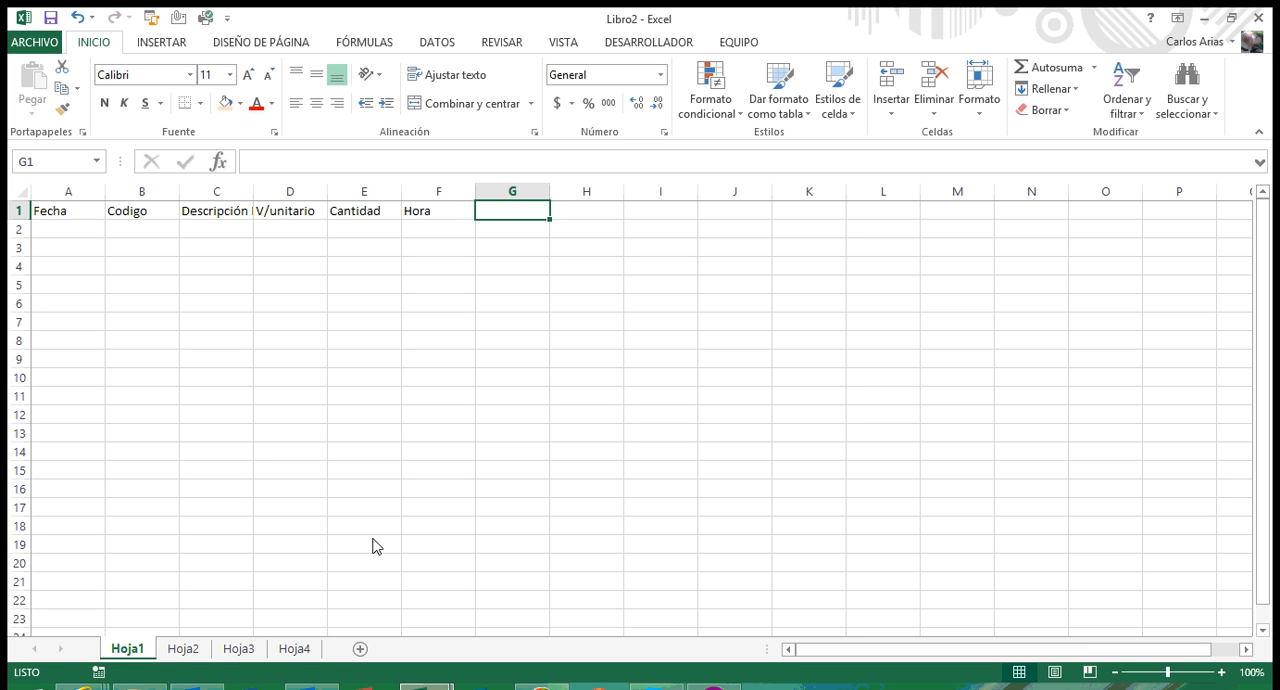
# Step: Enter the headers Total and Observaciones in cells G1 and H1
pyautogui.write('Total')
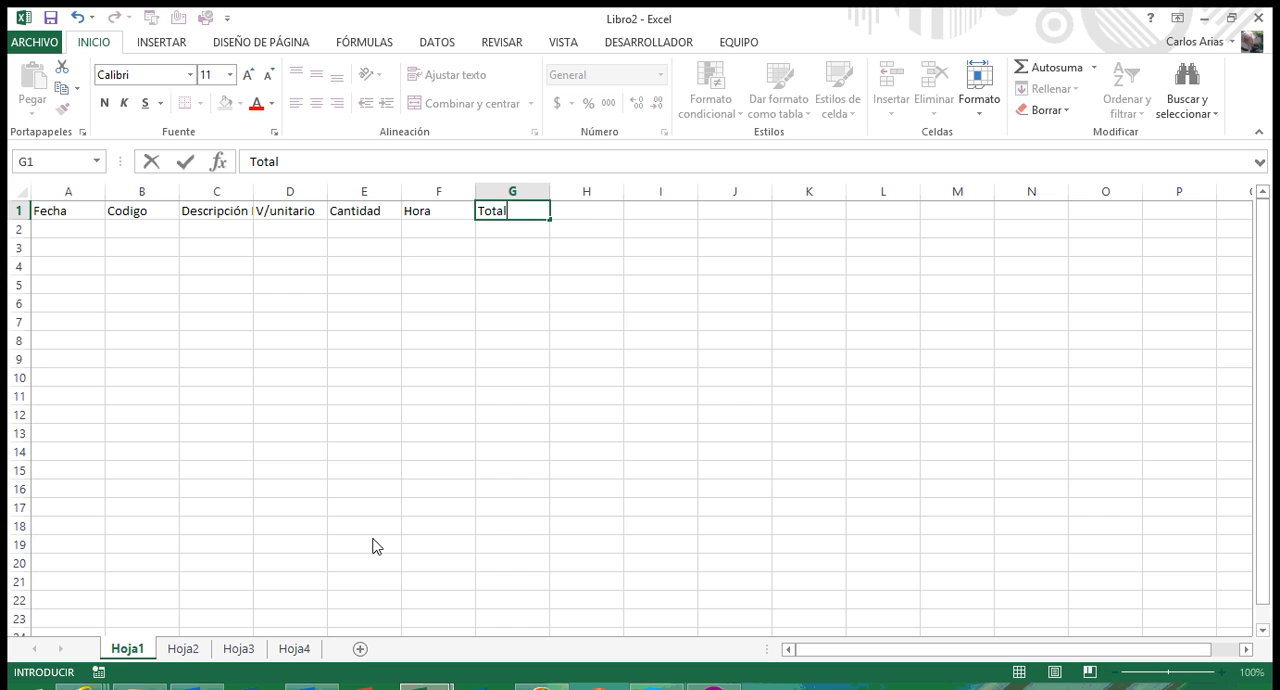
pyautogui.press('Tab')
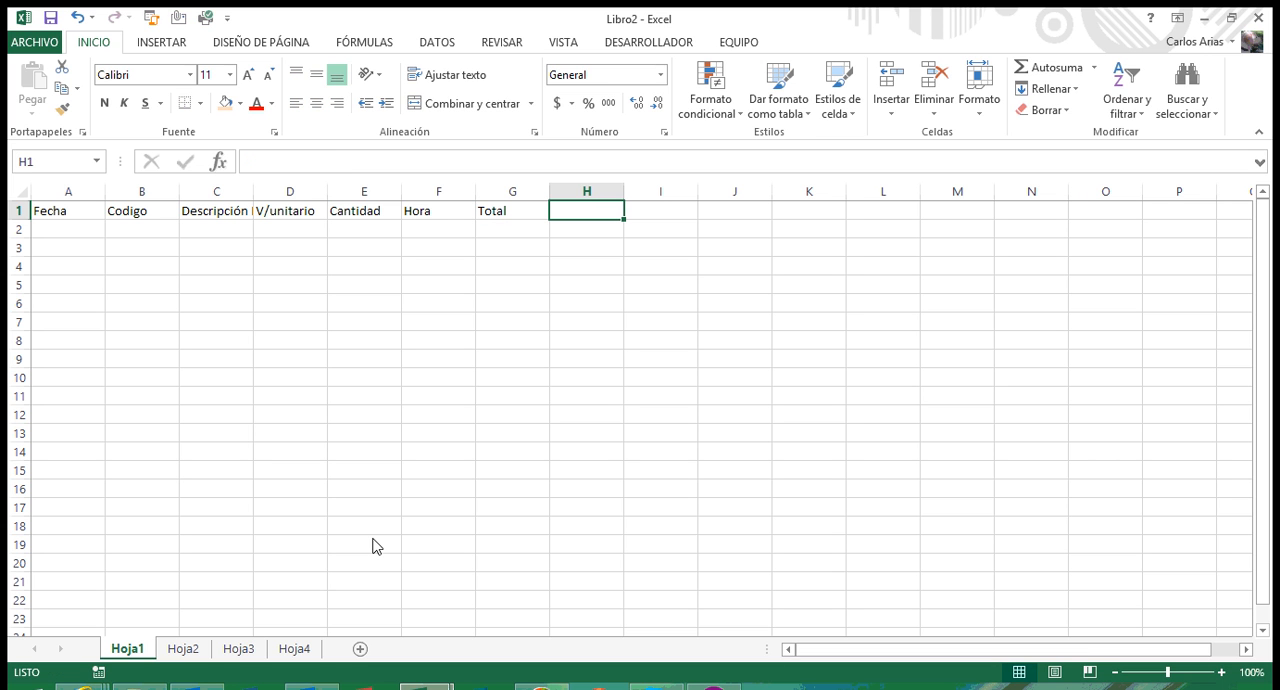
pyautogui.write('Observaciones')
pyautogui.press('Return')
# Step: Review the row 1 headers one by one from Fecha to Observaciones, returning to cell A1
pyautogui.press('Up')
pyautogui.press('Left')
pyautogui.press('Left')
pyautogui.press('Left')
pyautogui.press('Left')
pyautogui.press('Left')
pyautogui.press('Left')
pyautogui.press('Left')
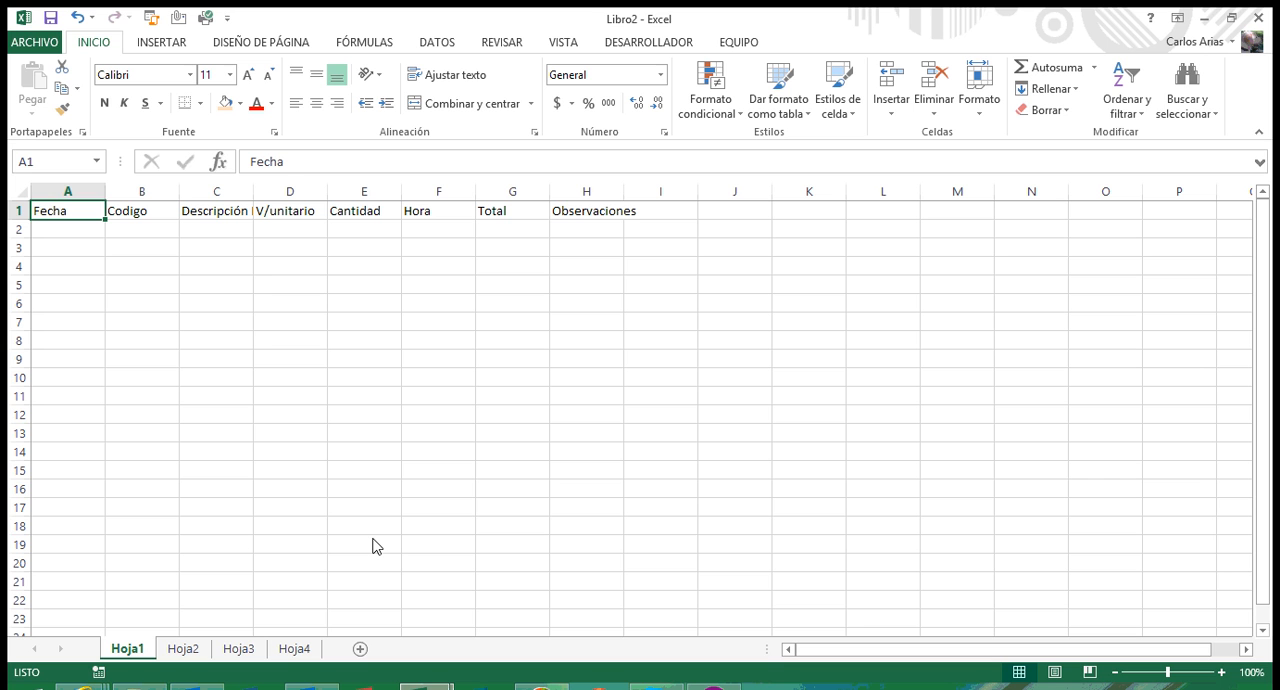
pyautogui.press('Right')
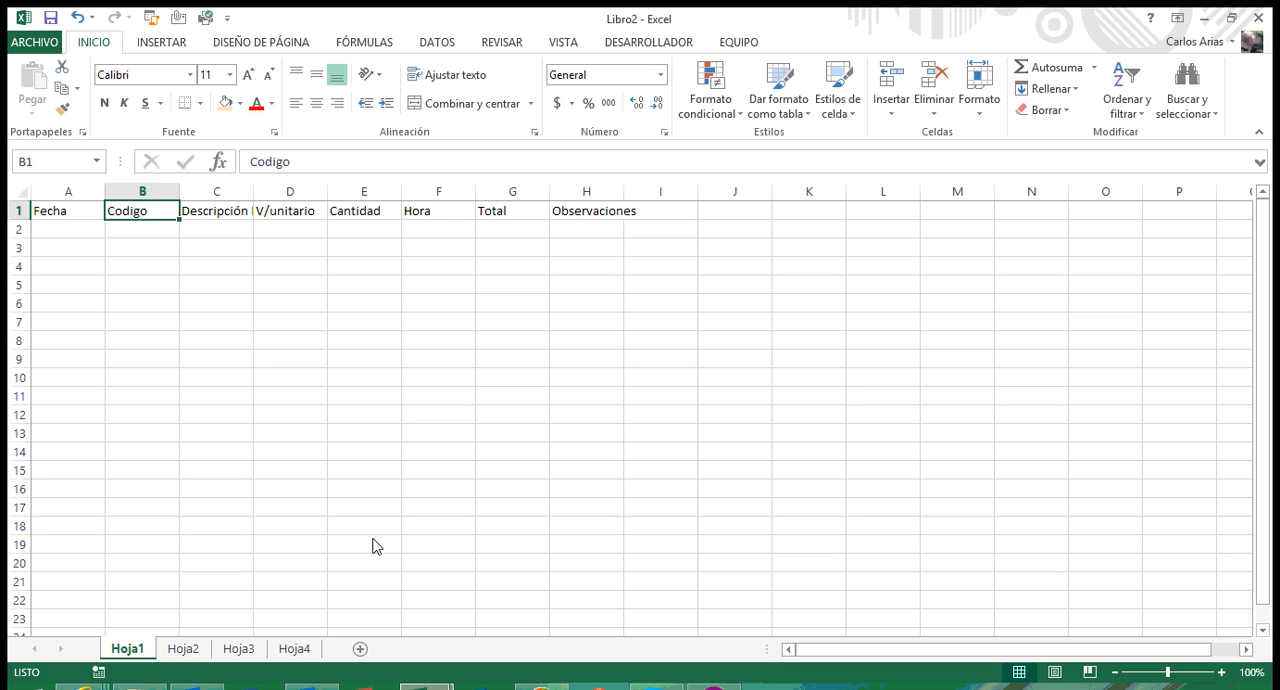
pyautogui.press('Right')
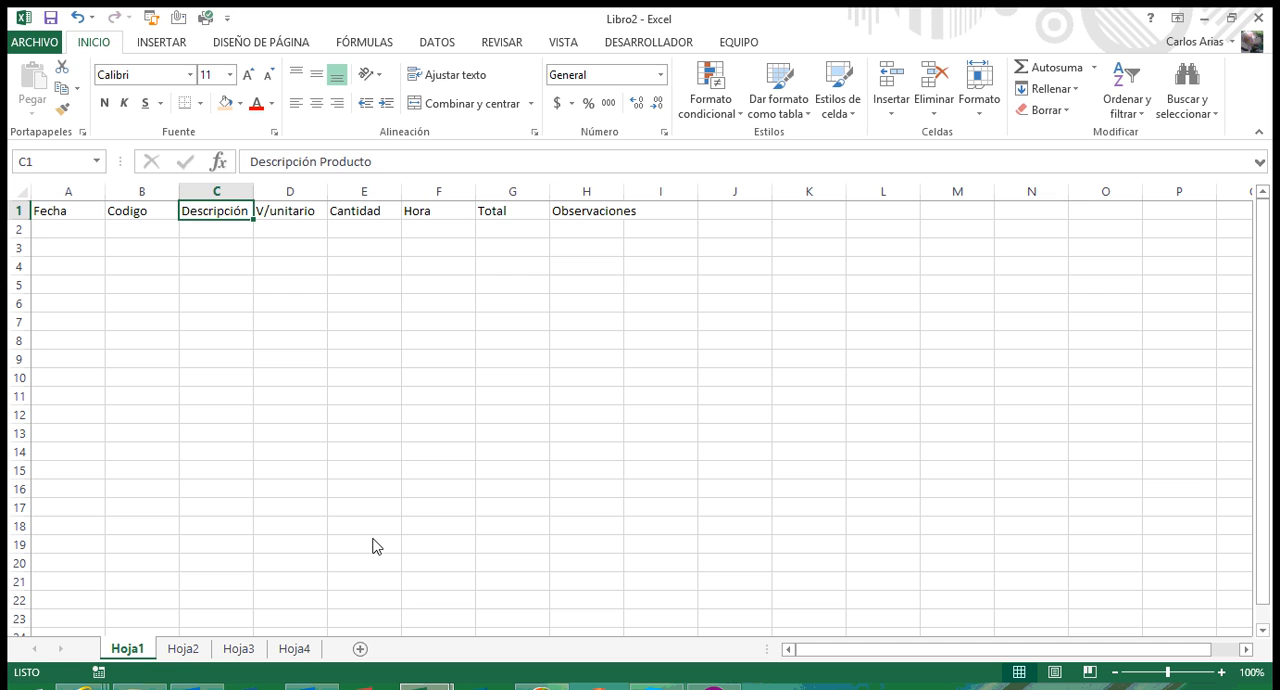
pyautogui.press('Right')
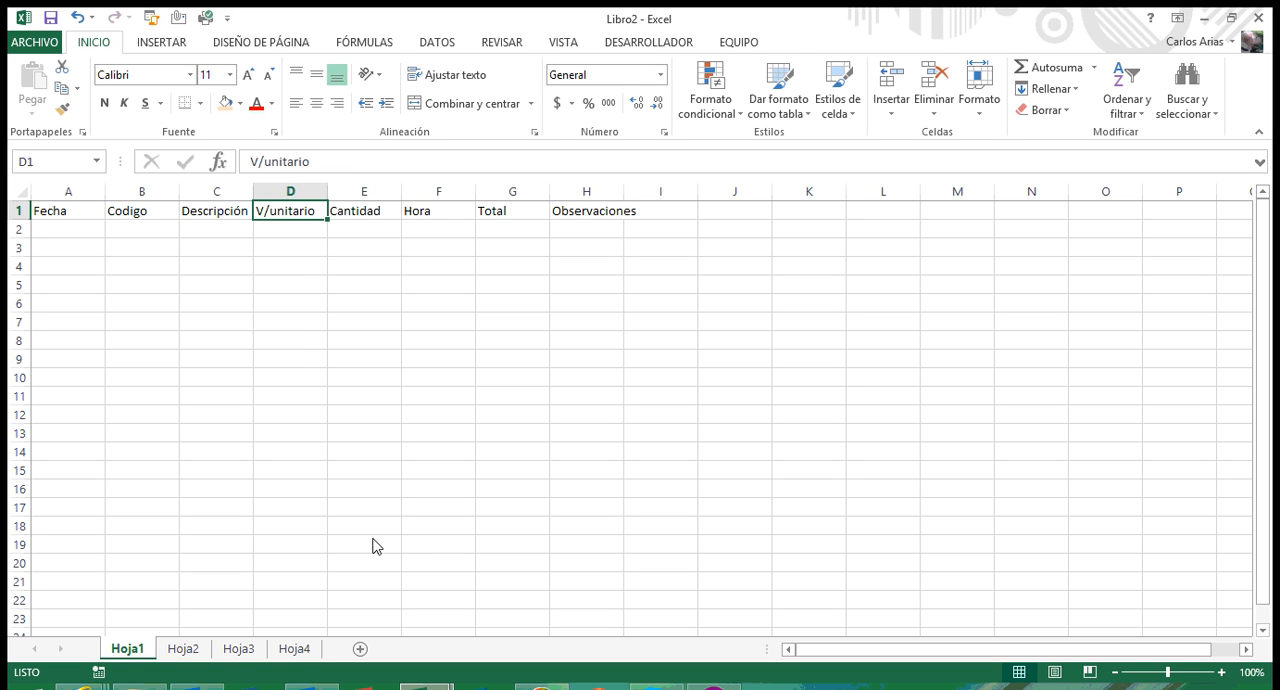
pyautogui.press('Right')
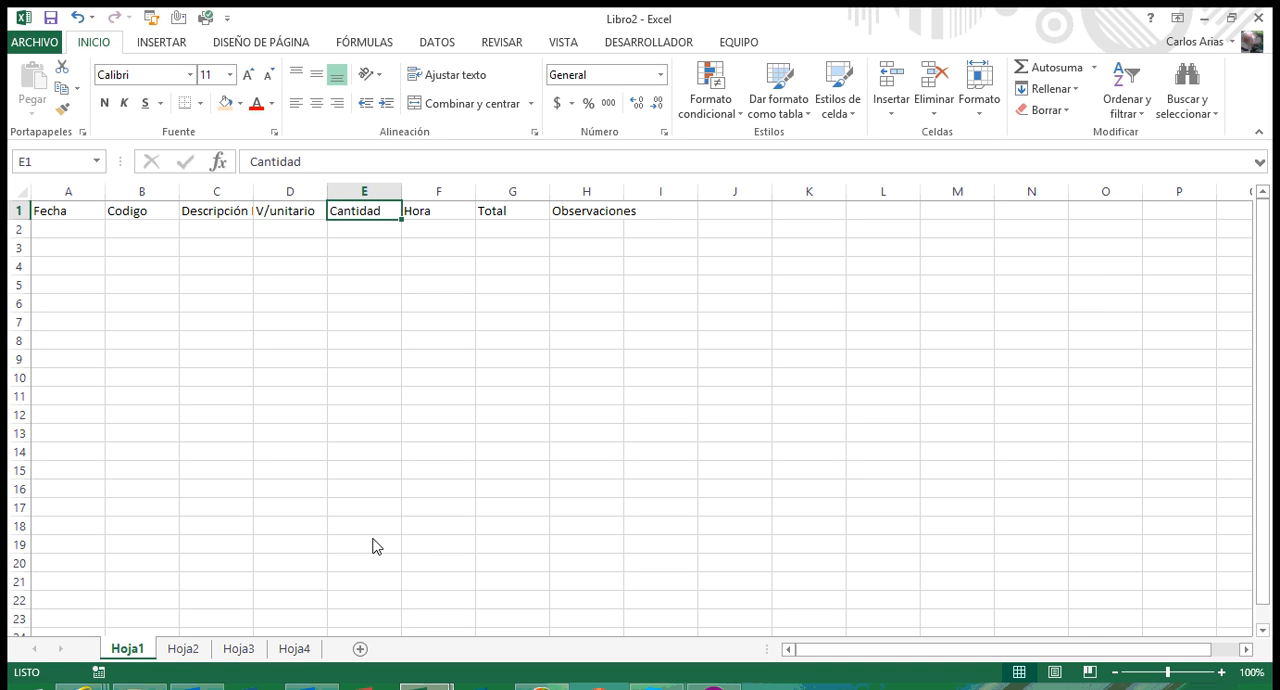
pyautogui.press('Right')
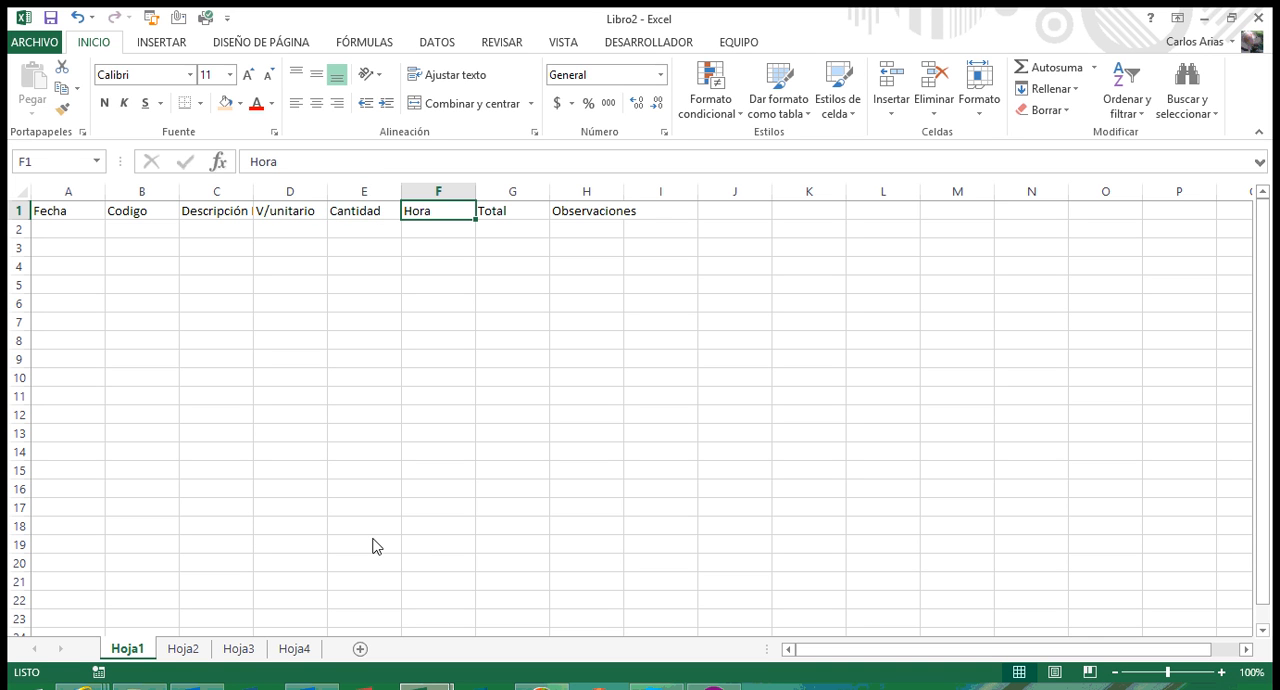
pyautogui.press('Right')
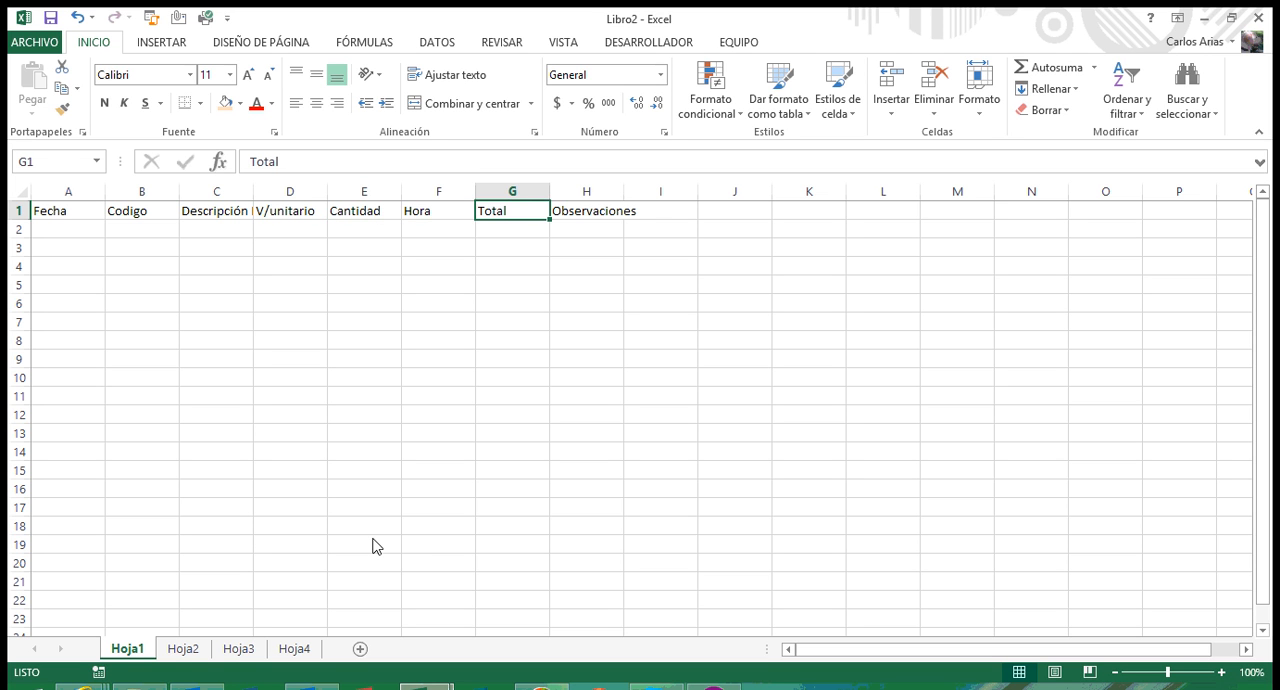
pyautogui.press('Right')
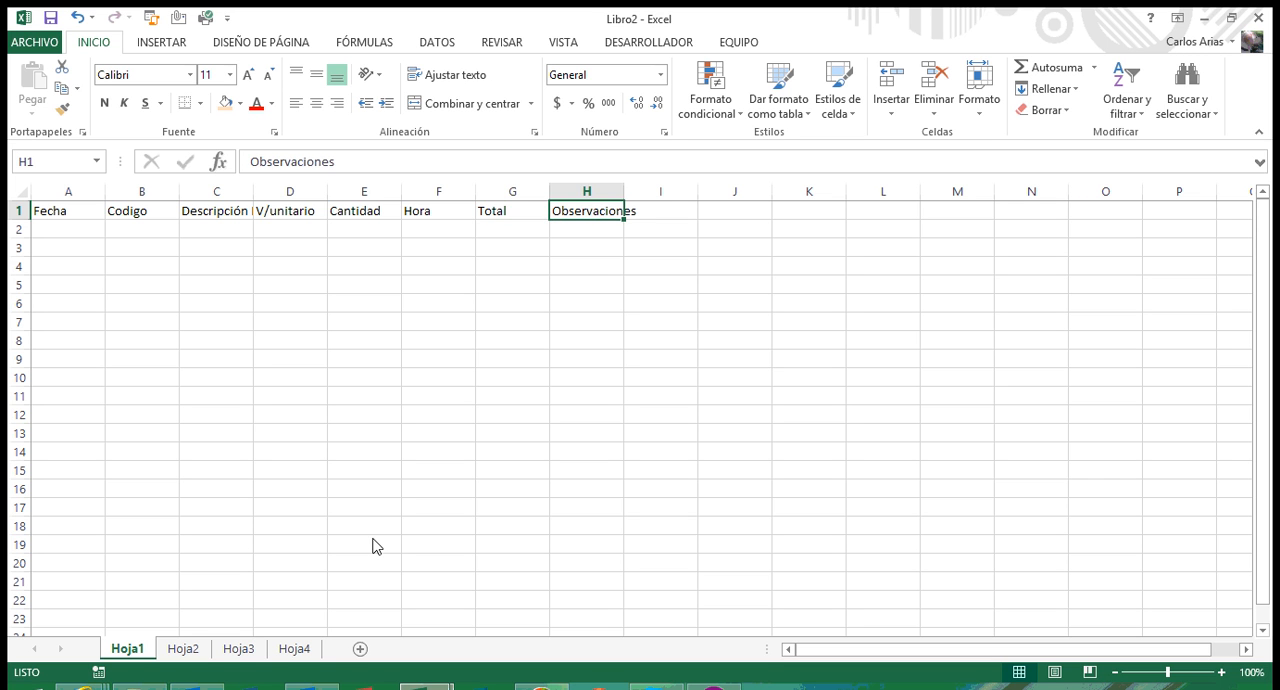
pyautogui.press('Left')
pyautogui.press('Left')
pyautogui.press('Left')
pyautogui.press('Left')
pyautogui.press('Left')
pyautogui.press('Left')
pyautogui.press('Left')
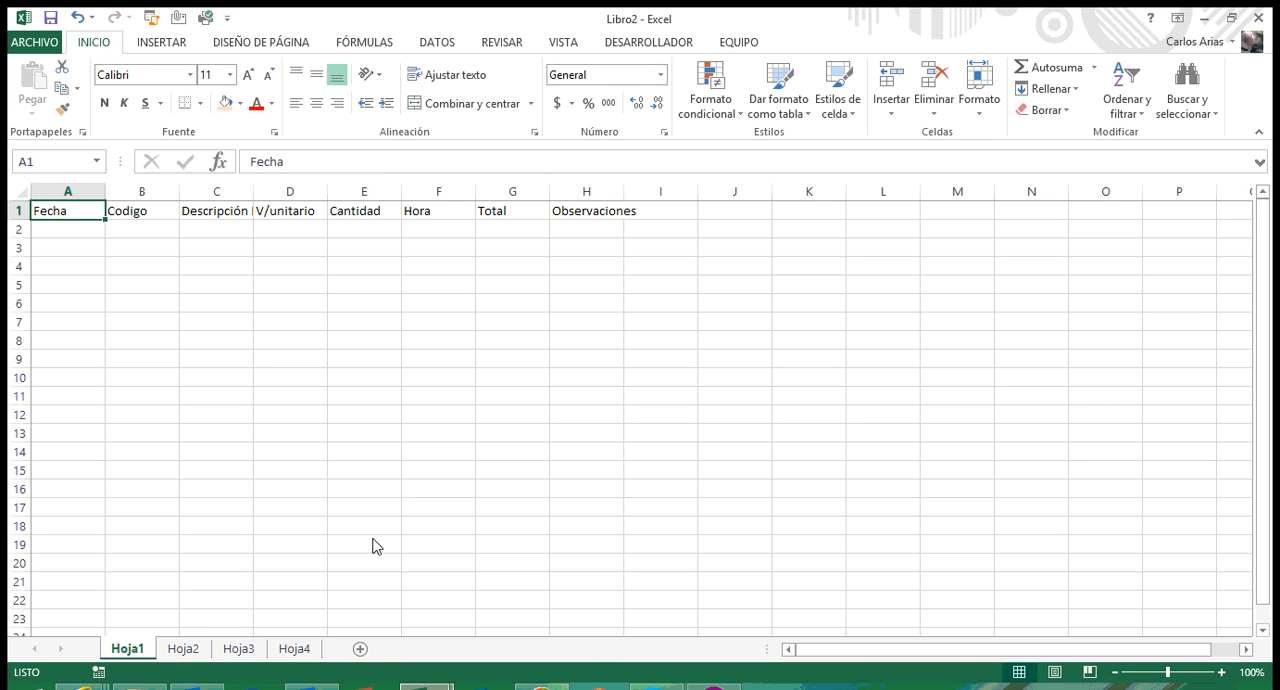
# Step: Enter the date 15/01/2015 in cell A2 under Fecha
pyautogui.press('Down')
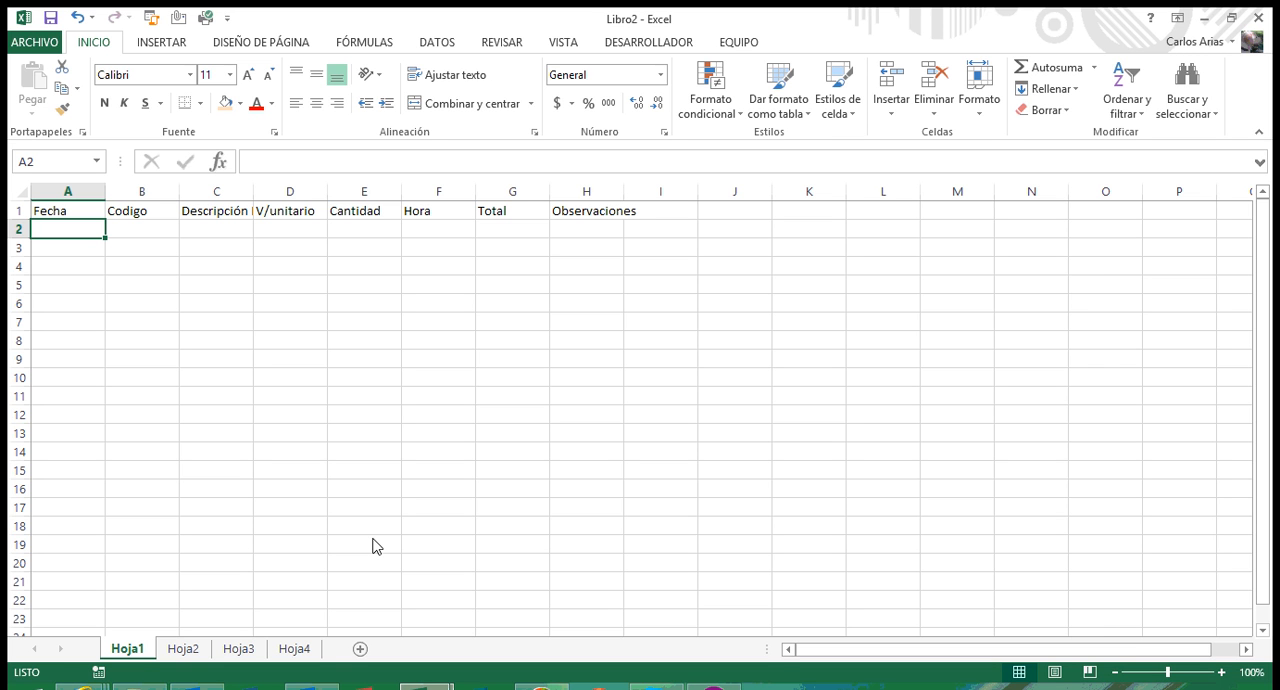
pyautogui.write('15/')
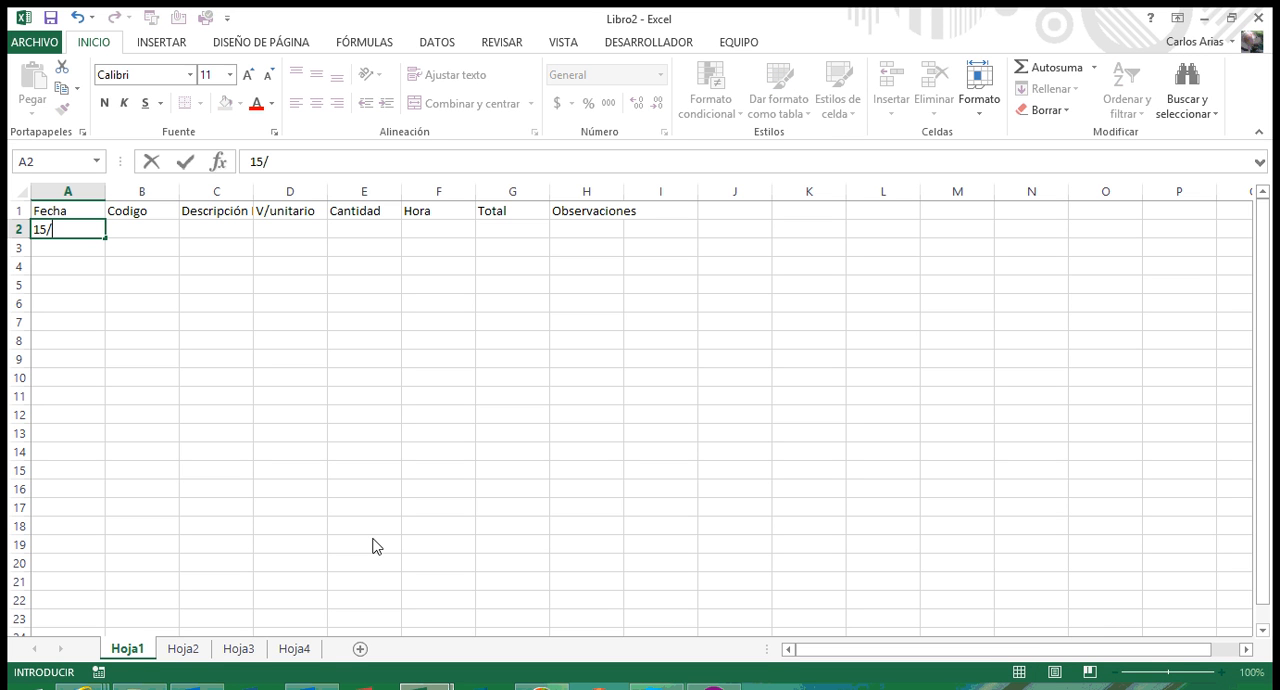
pyautogui.write('01/2015')
pyautogui.press('Return')
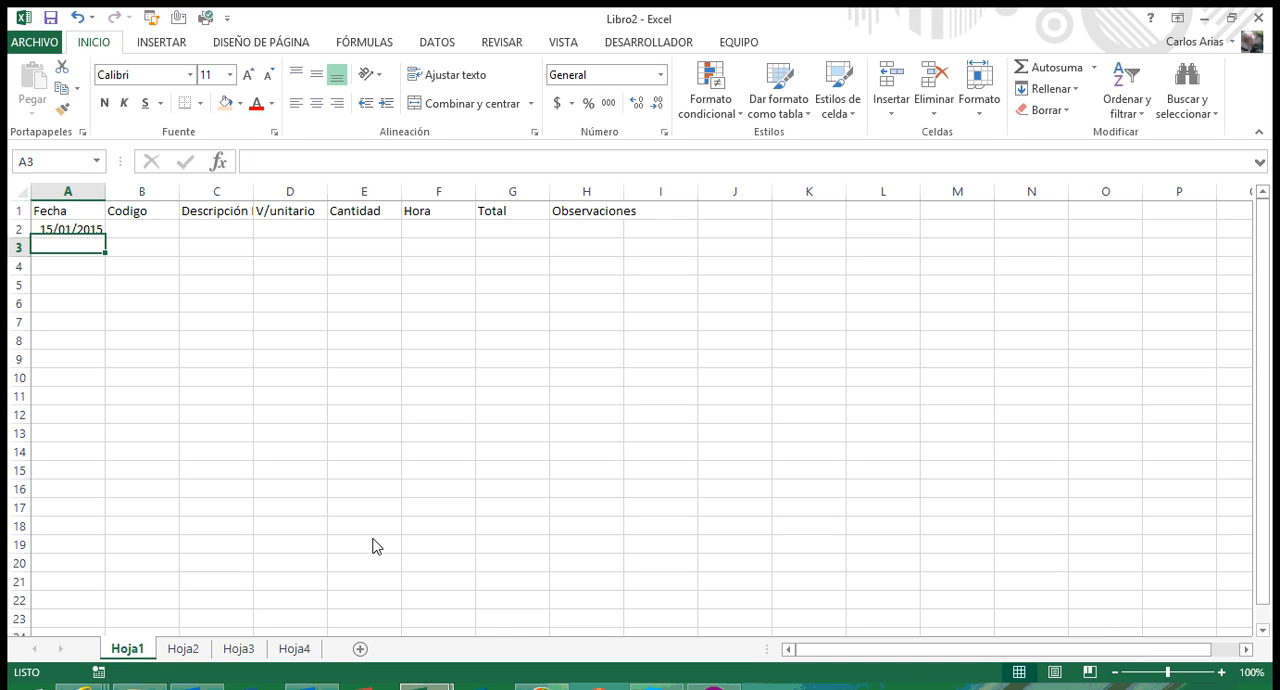
# Step: Enter the product code 100222 in cell B2 under Codigo
pyautogui.press('Up')
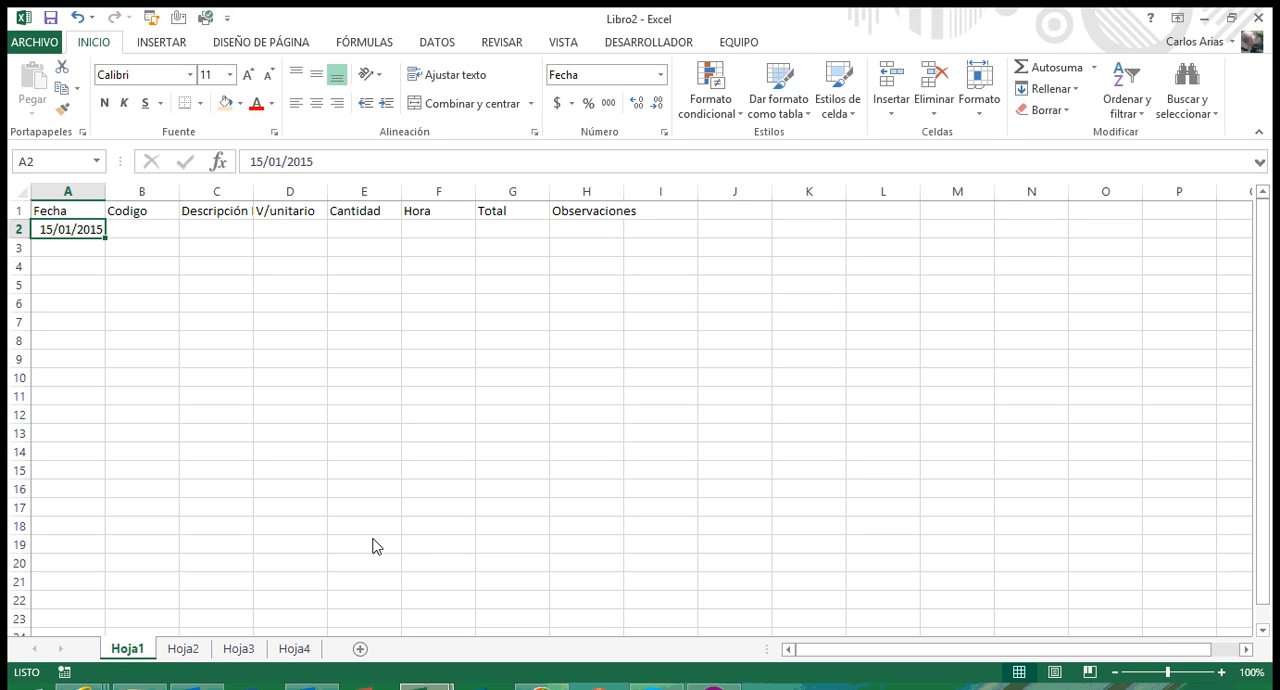
pyautogui.press('Tab')
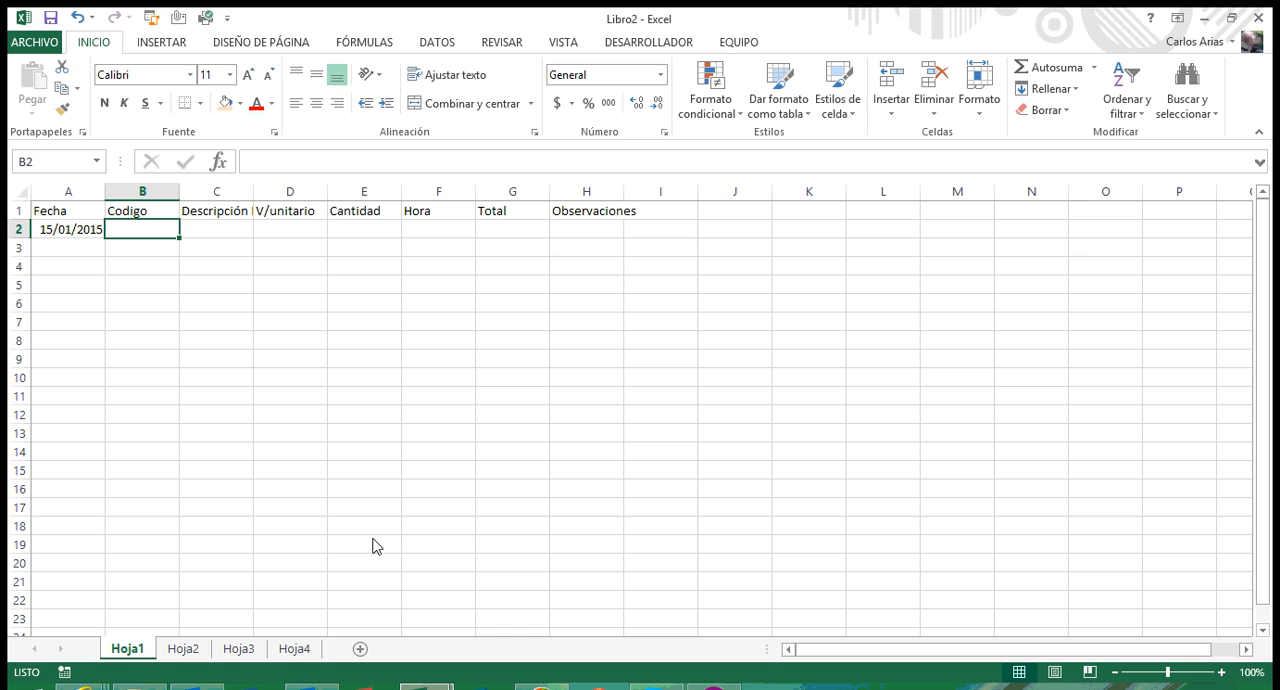
pyautogui.write('100')
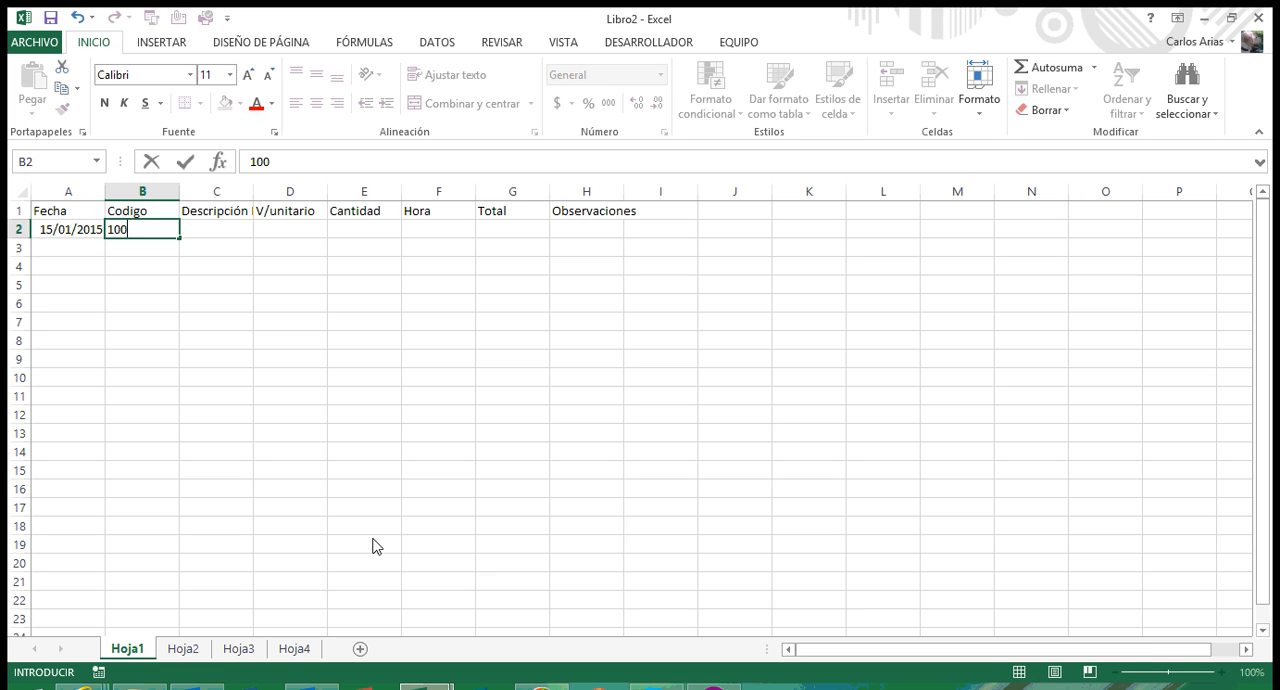
pyautogui.write('222')
pyautogui.press('Return')
# Step: Enter the description "Tornillos de doble pulgado 7." in cell C2 under the Descripción header
pyautogui.press('Up')
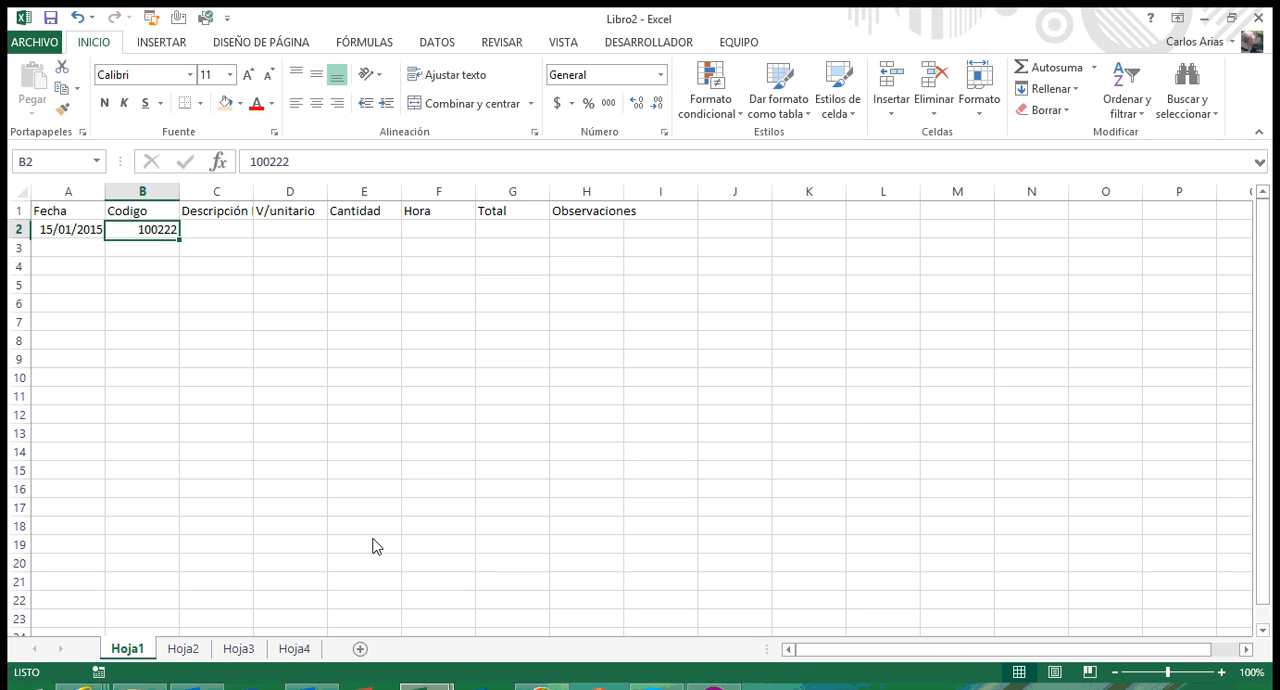
pyautogui.press('Right')
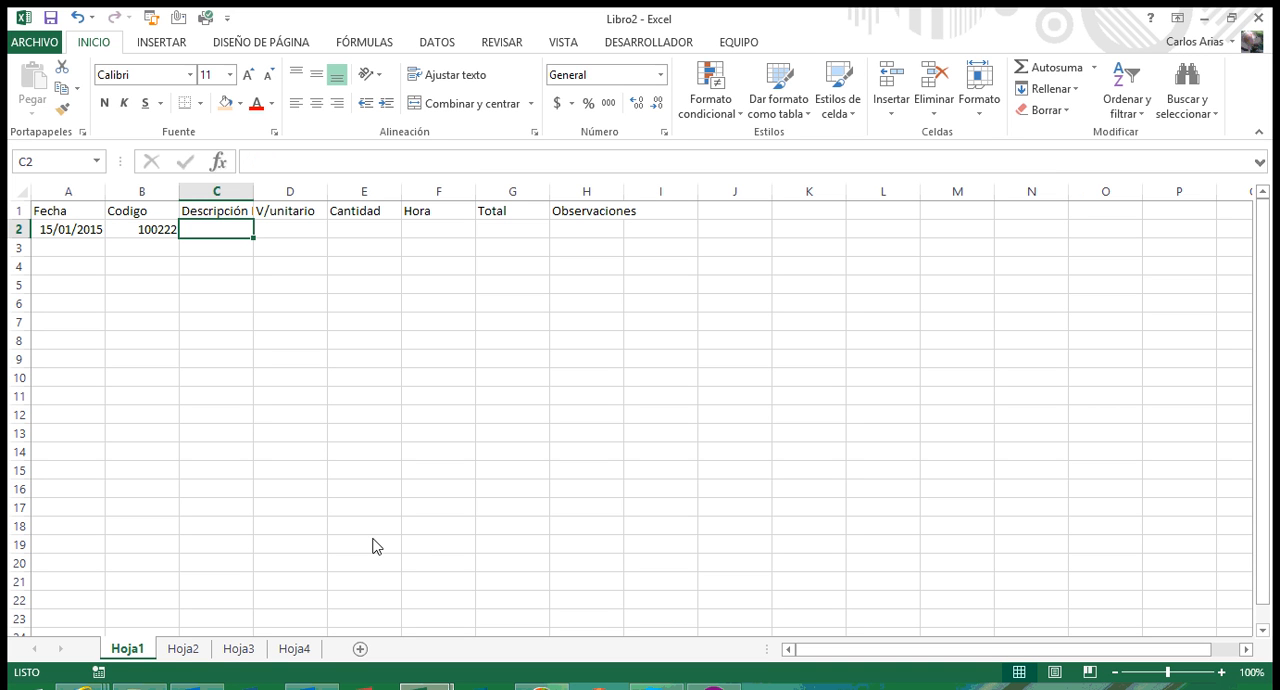
pyautogui.write('o')
pyautogui.press('BackSpace')
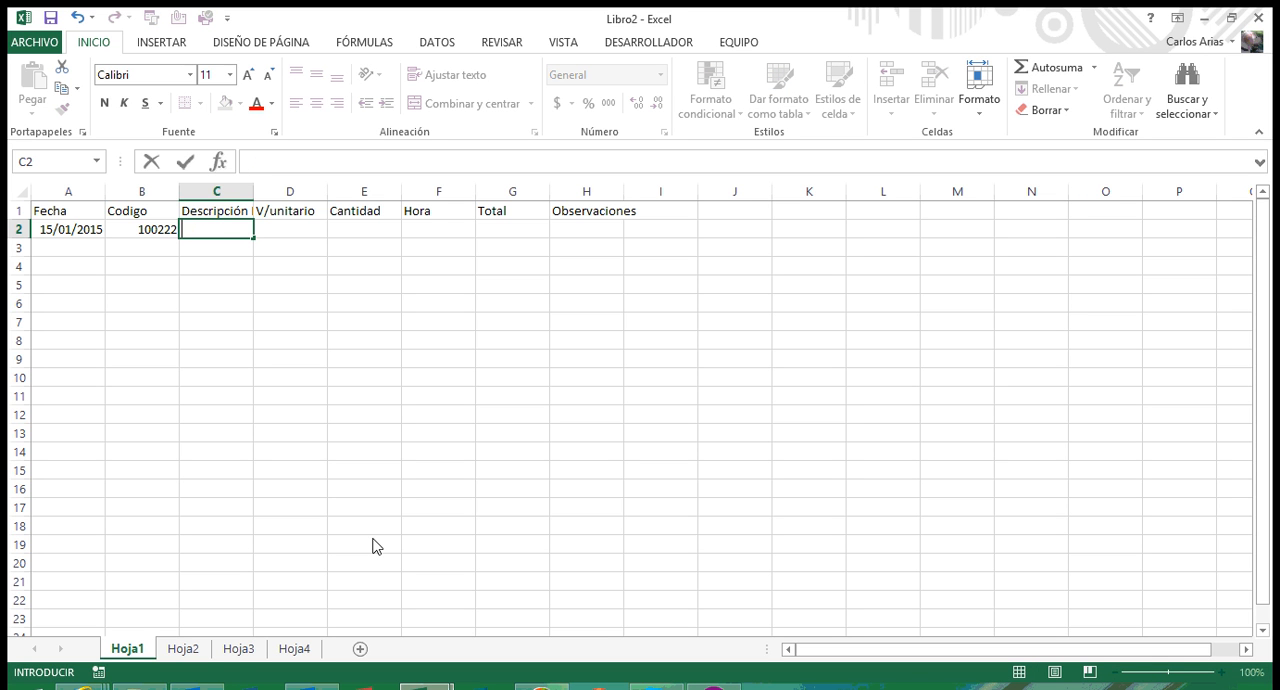
pyautogui.write('Tornillos de')
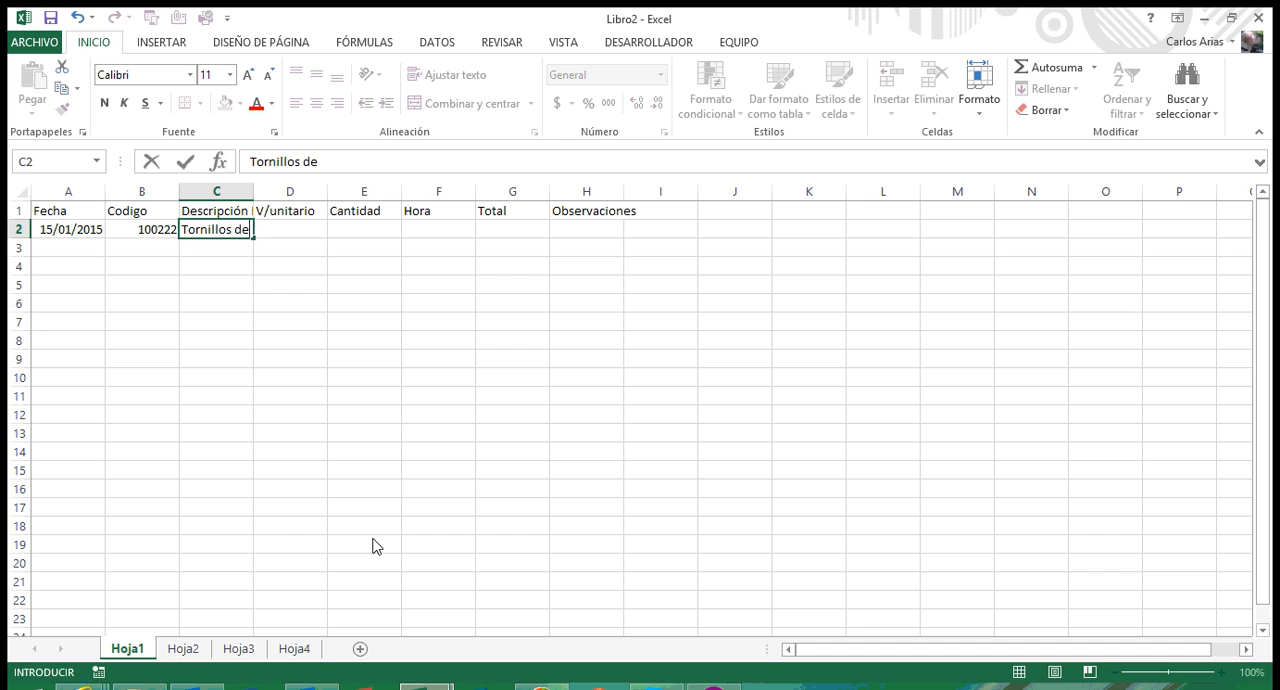
pyautogui.write(' doble pulgad')
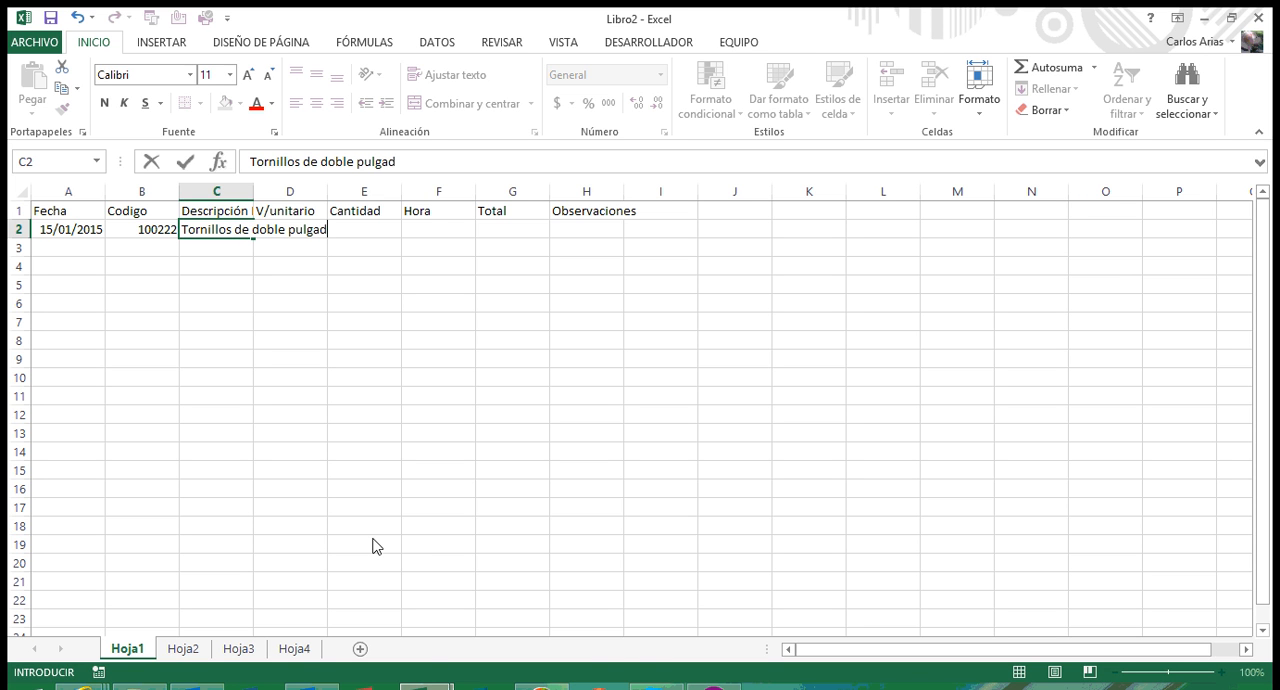
pyautogui.write('o 7.')
pyautogui.press('Return')
pyautogui.press('Up')
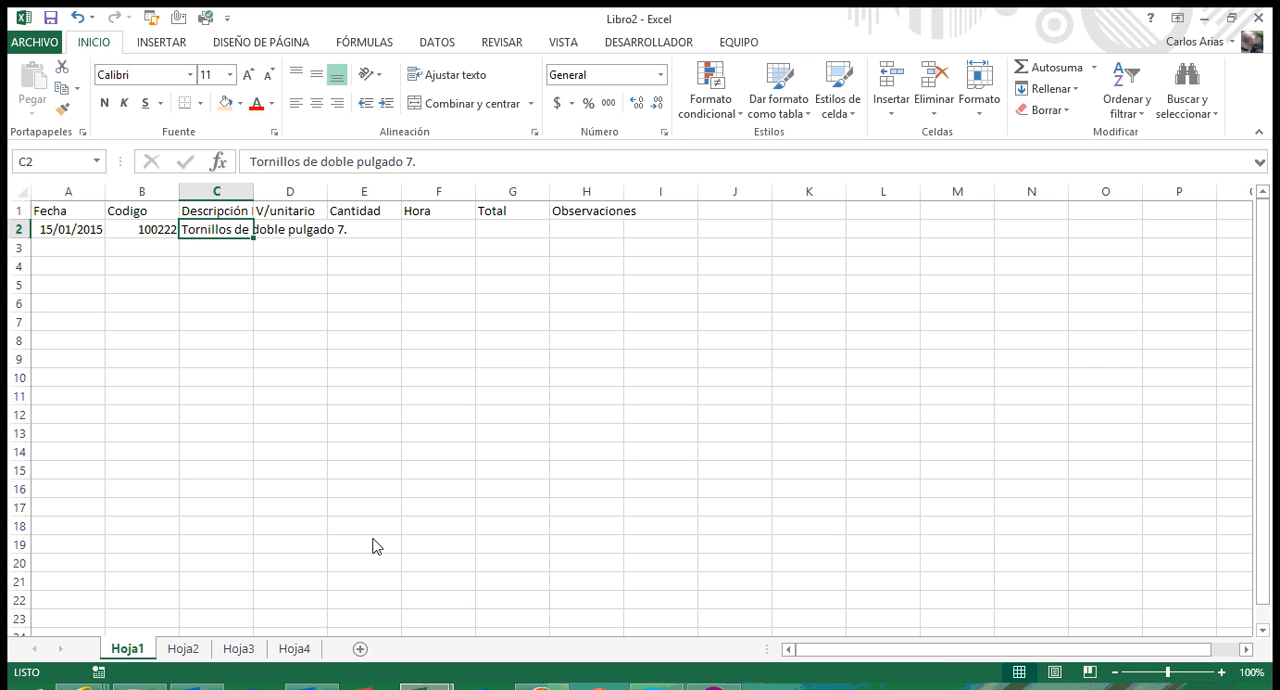
# Step: Enter the unit price 1000 in cell D2 under V/unitario
pyautogui.press('Right')
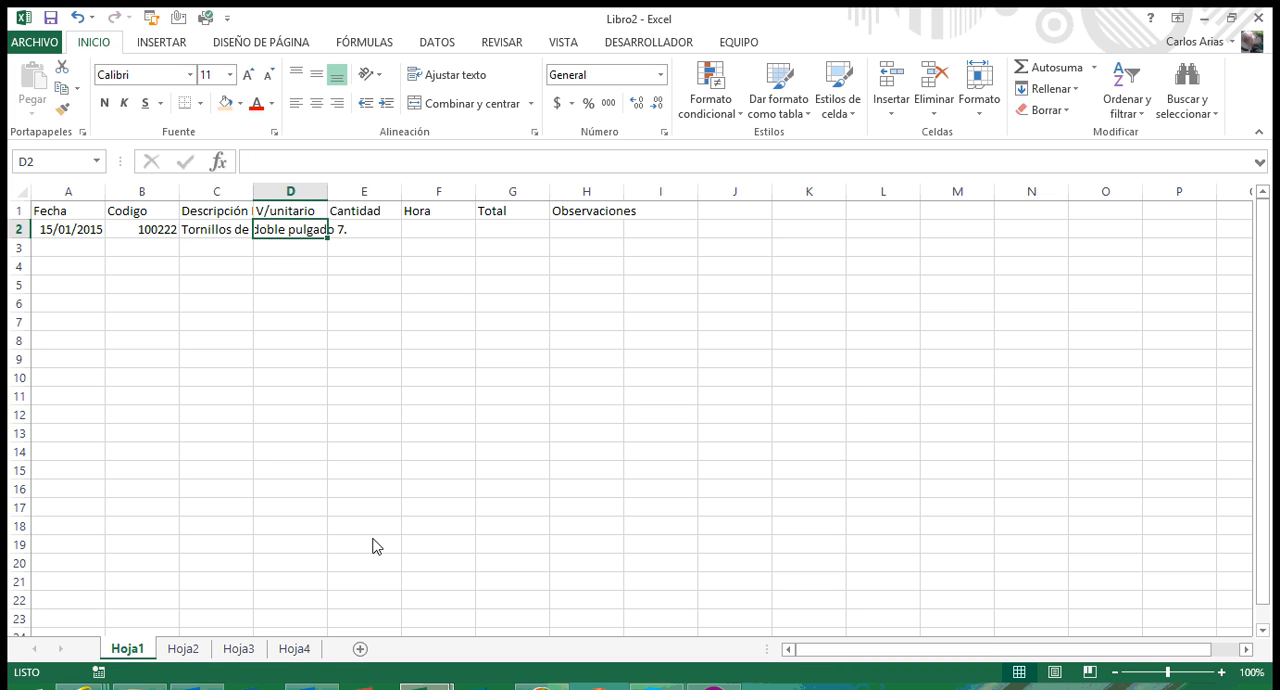
pyautogui.write('1')
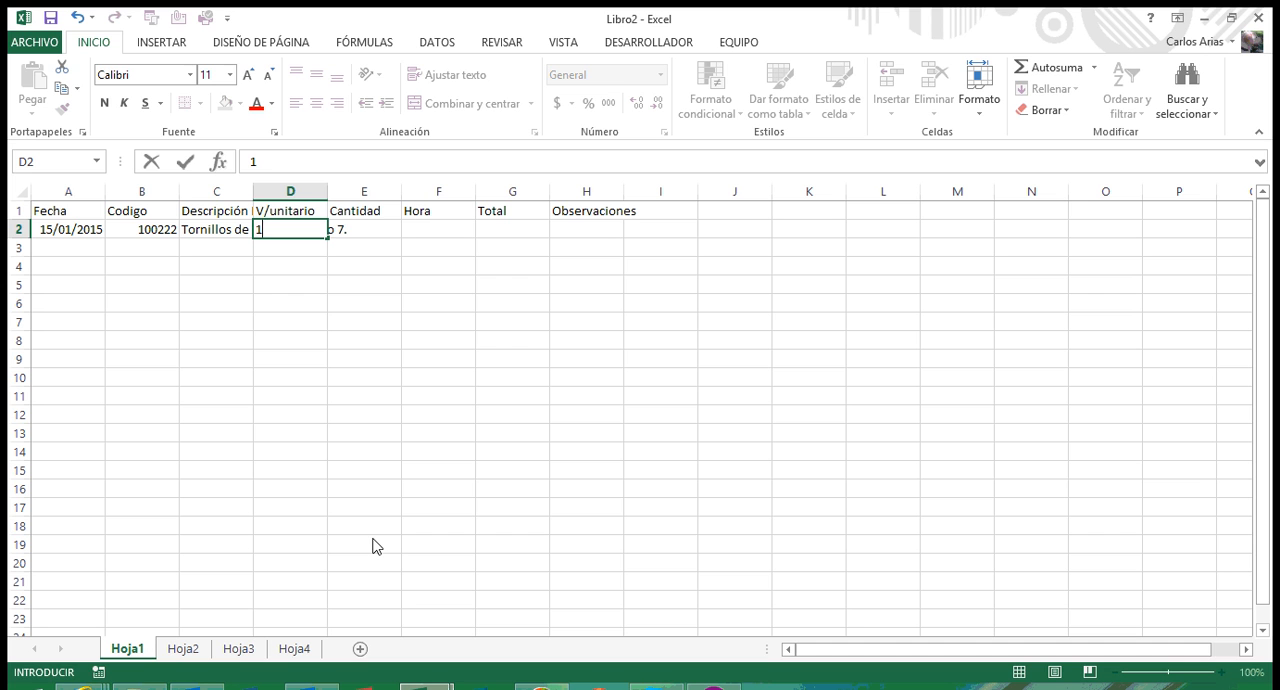
pyautogui.write('000')
pyautogui.press('Return')
pyautogui.press('Up')
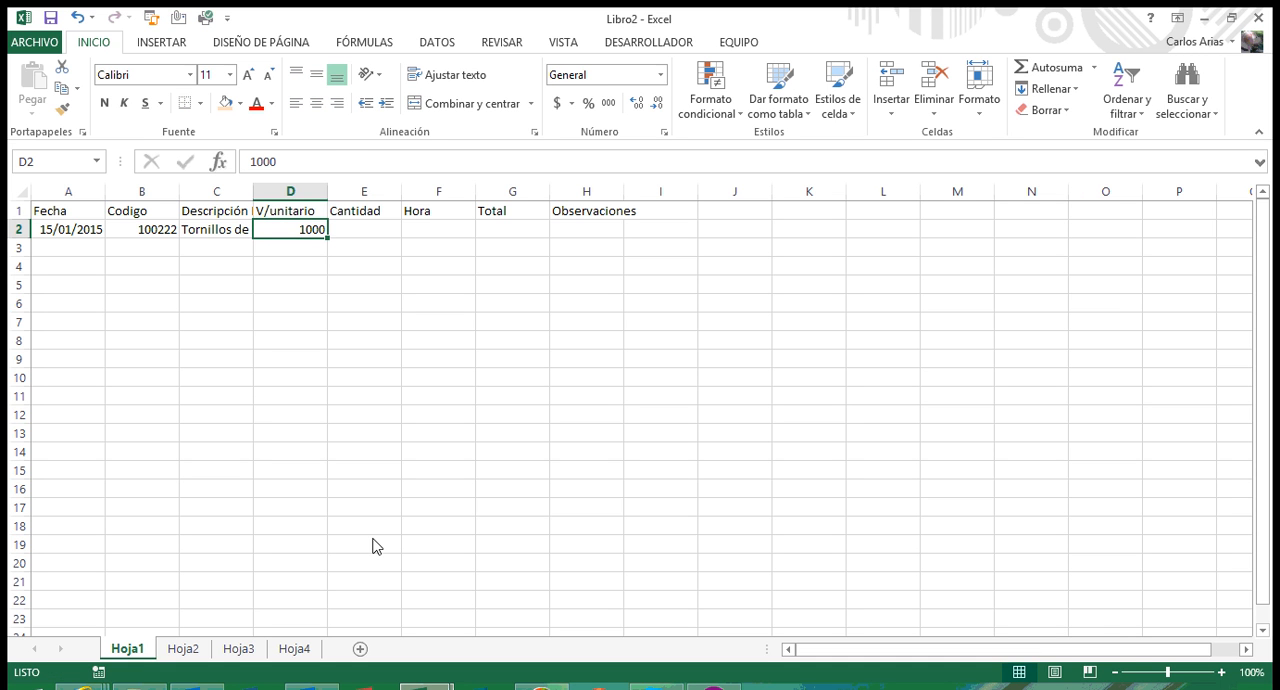
# Step: Enter the quantity 5 in cell E2 under Cantidad
pyautogui.press('Left')
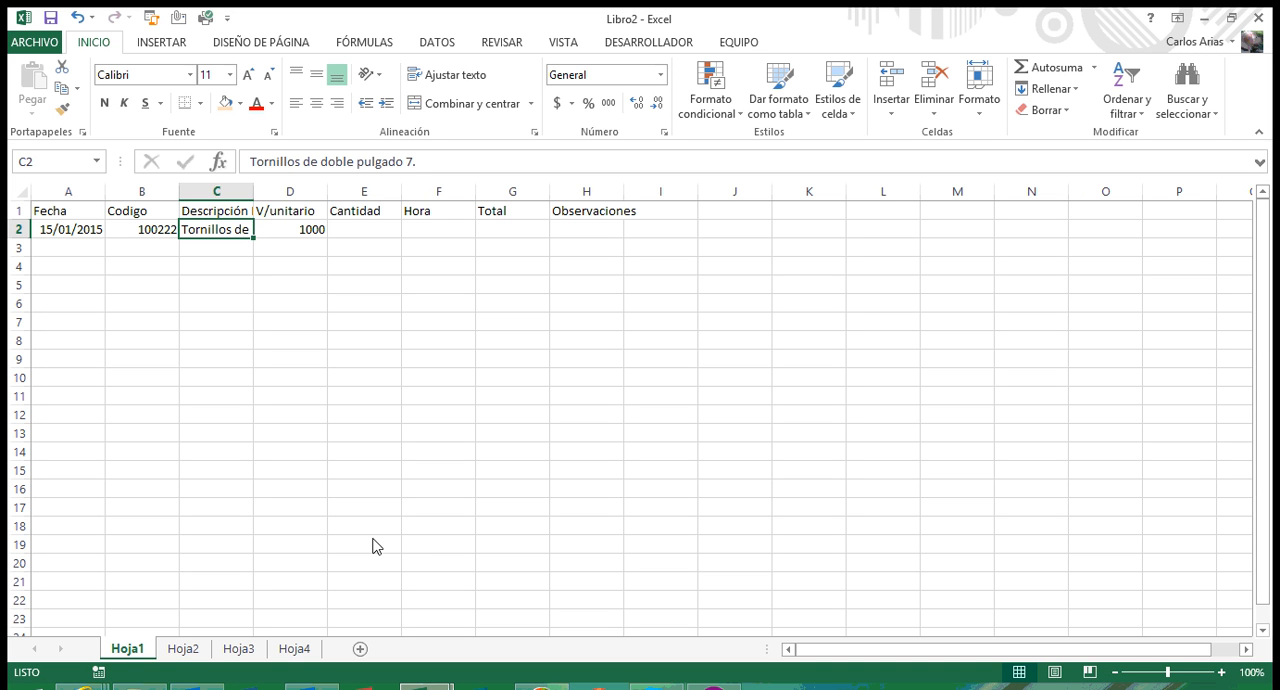
pyautogui.press('Right')
pyautogui.press('Right')
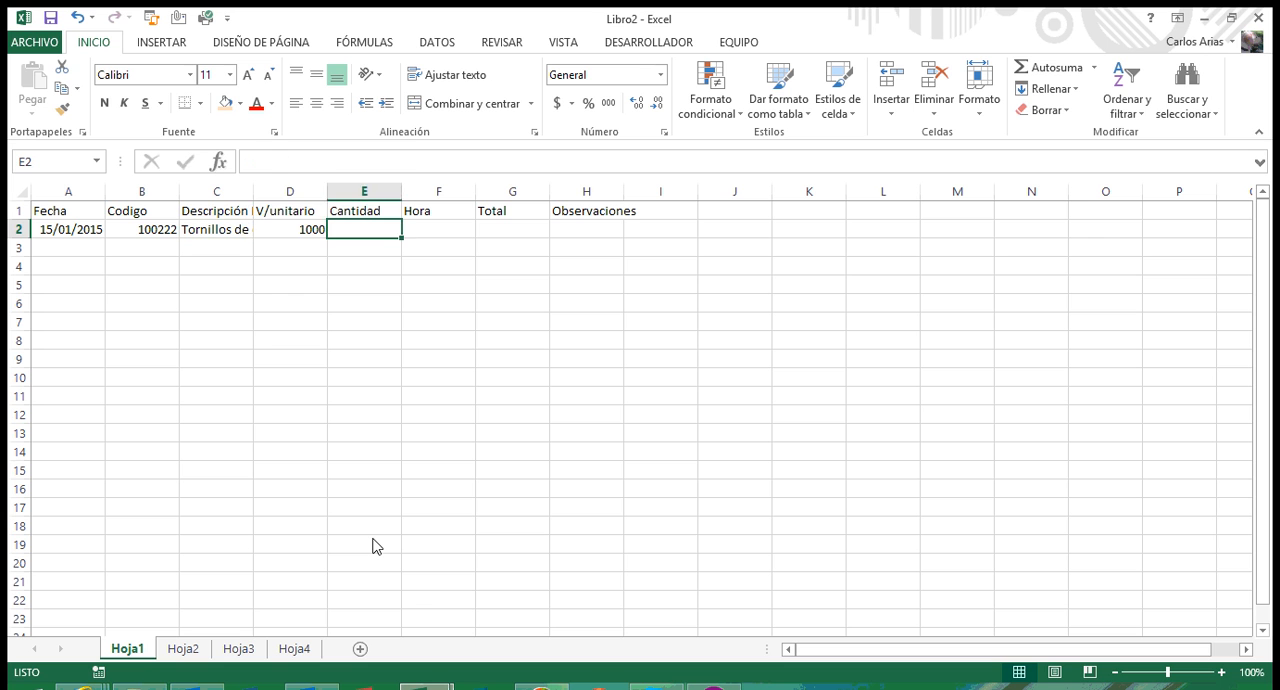
pyautogui.press('Left')
pyautogui.press('Right')
pyautogui.write('5')
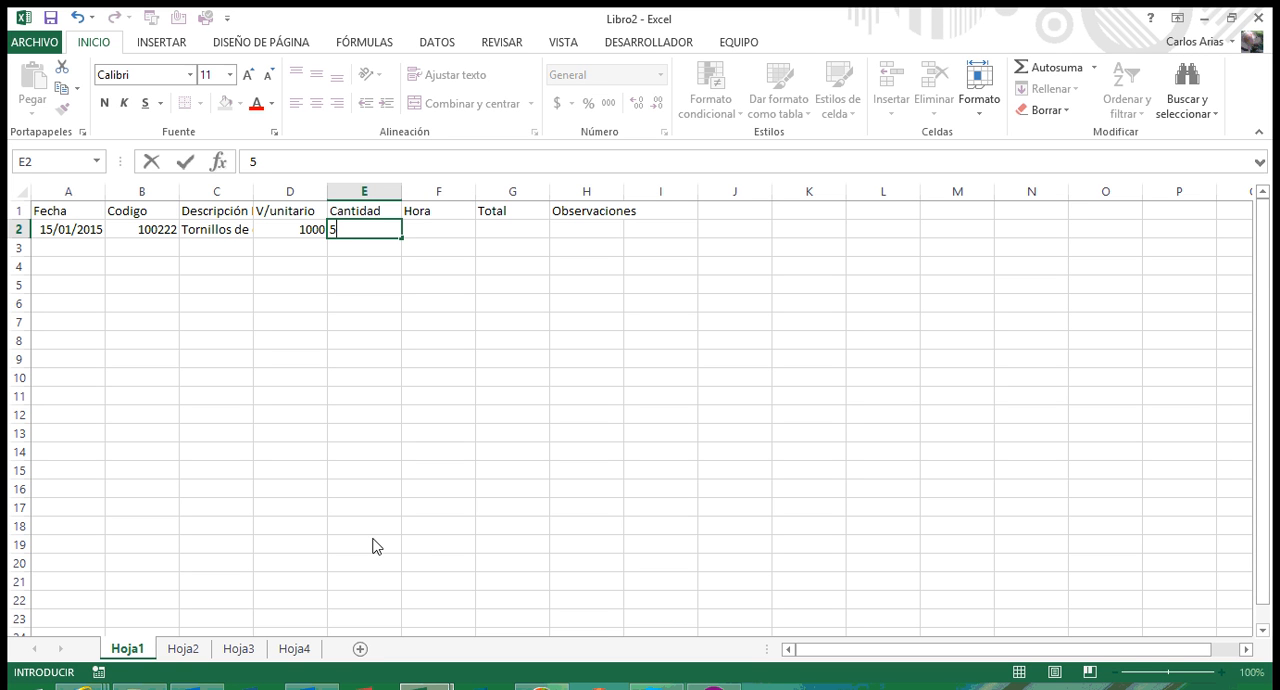
pyautogui.press('Tab')
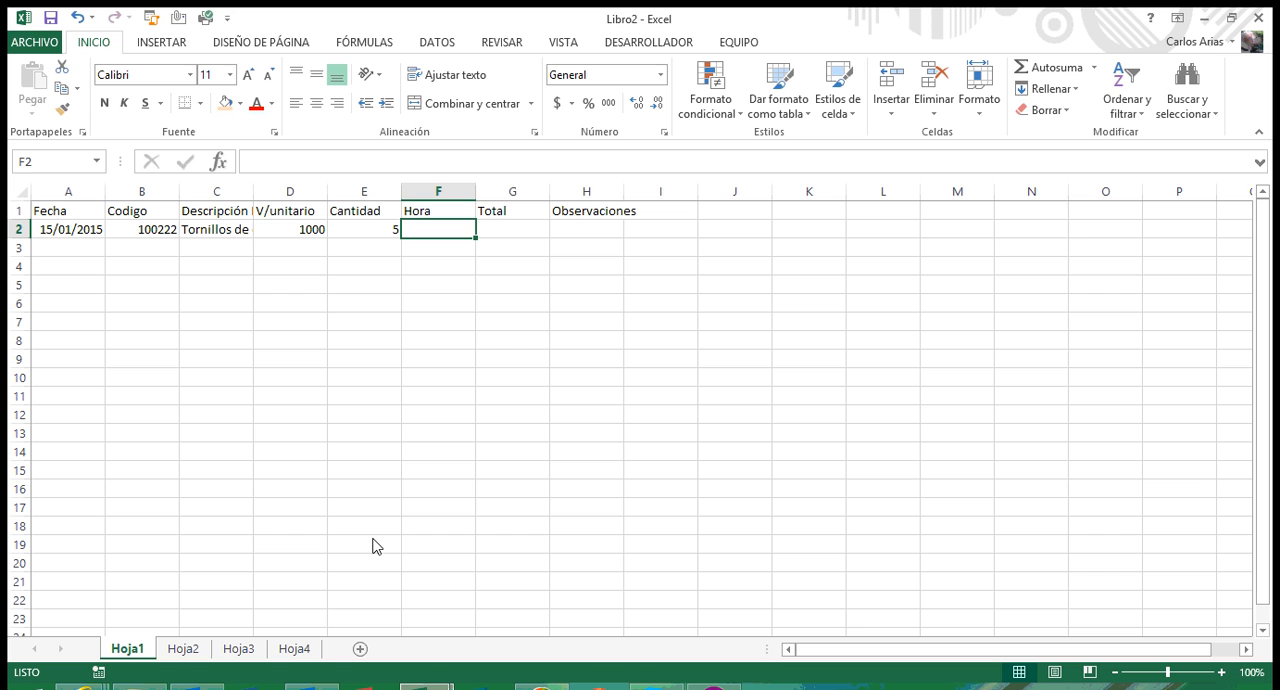
pyautogui.press('Tab')
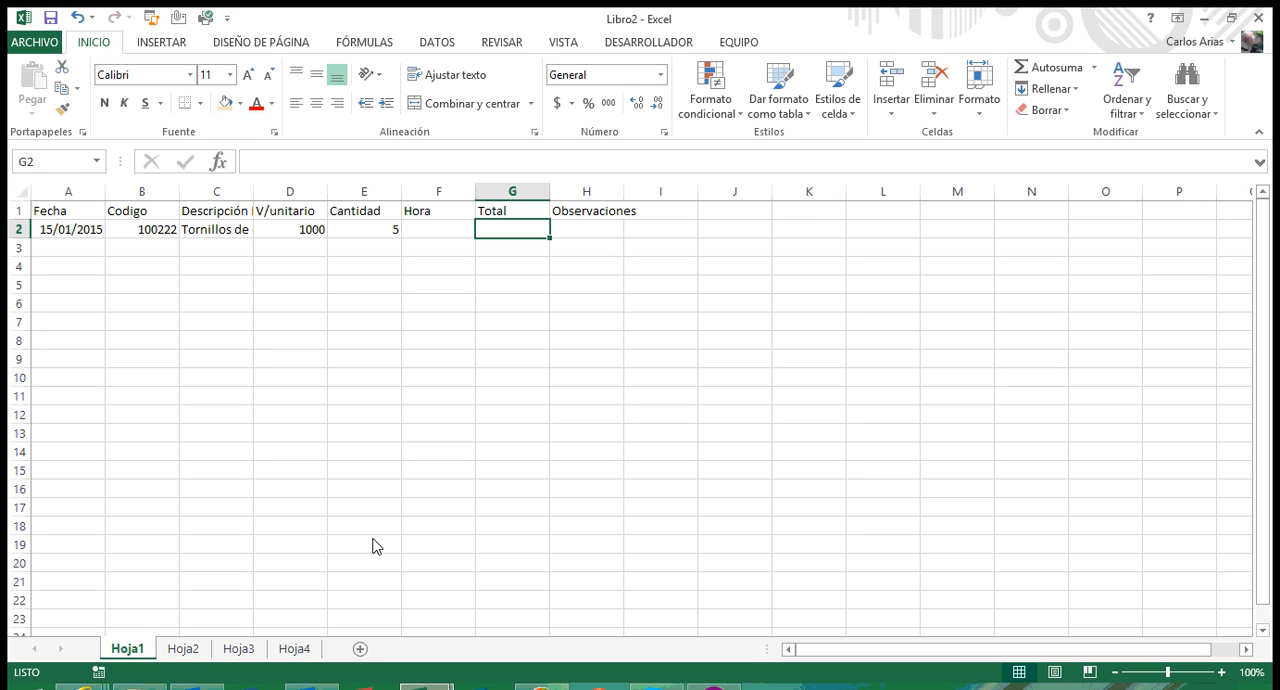
pyautogui.press('Left')
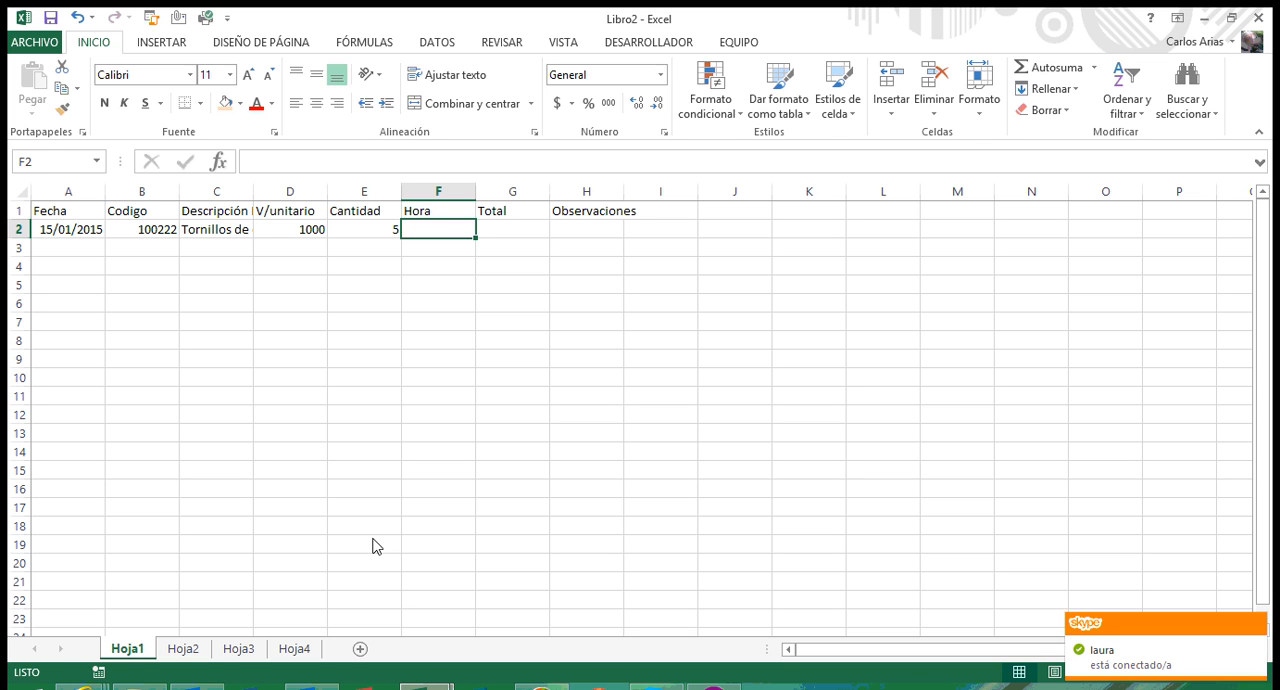
pyautogui.write('=hora')
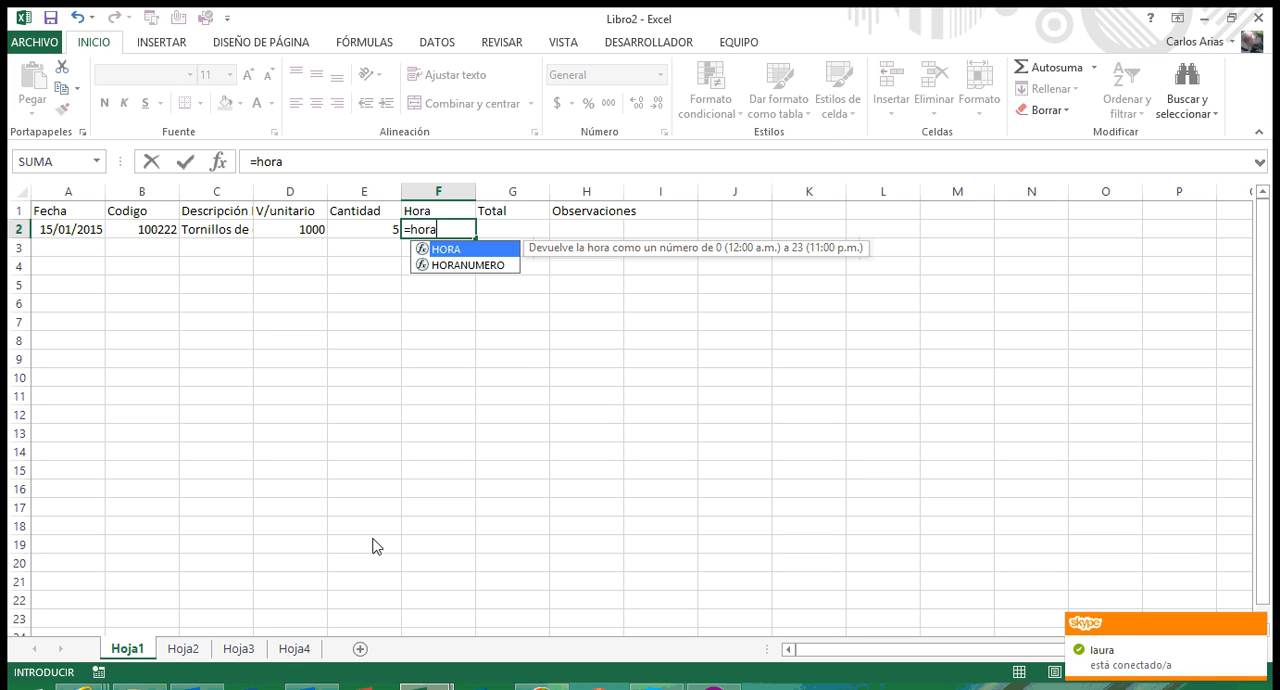
pyautogui.write('(')
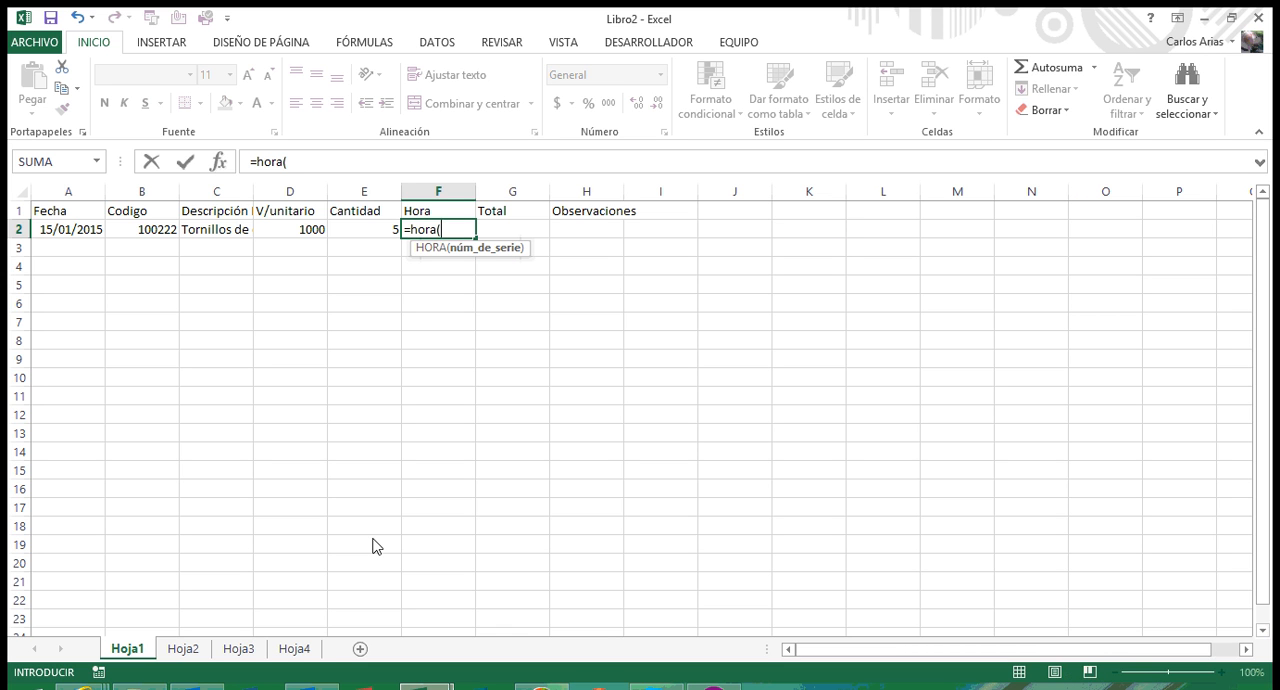
pyautogui.press('Escape')
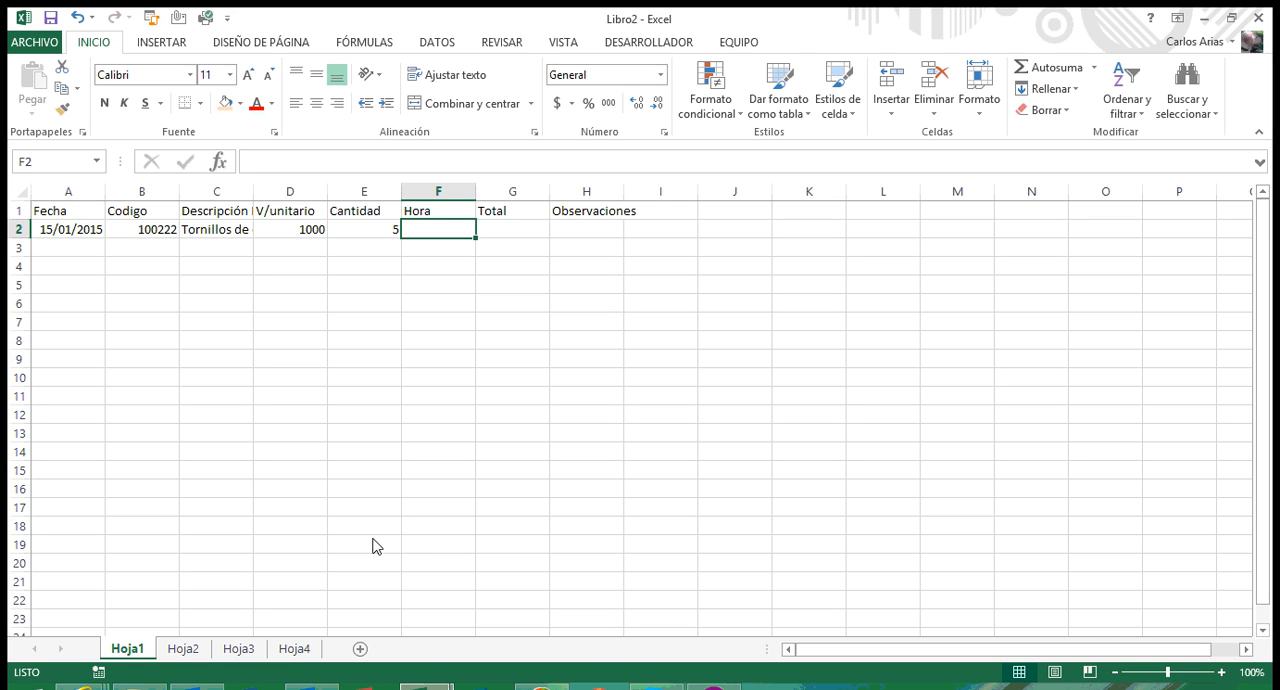
# Step: Enter the formula +D2*E2 in cell G2 under Total to multiply the unit price by the quantity
pyautogui.press('Right')
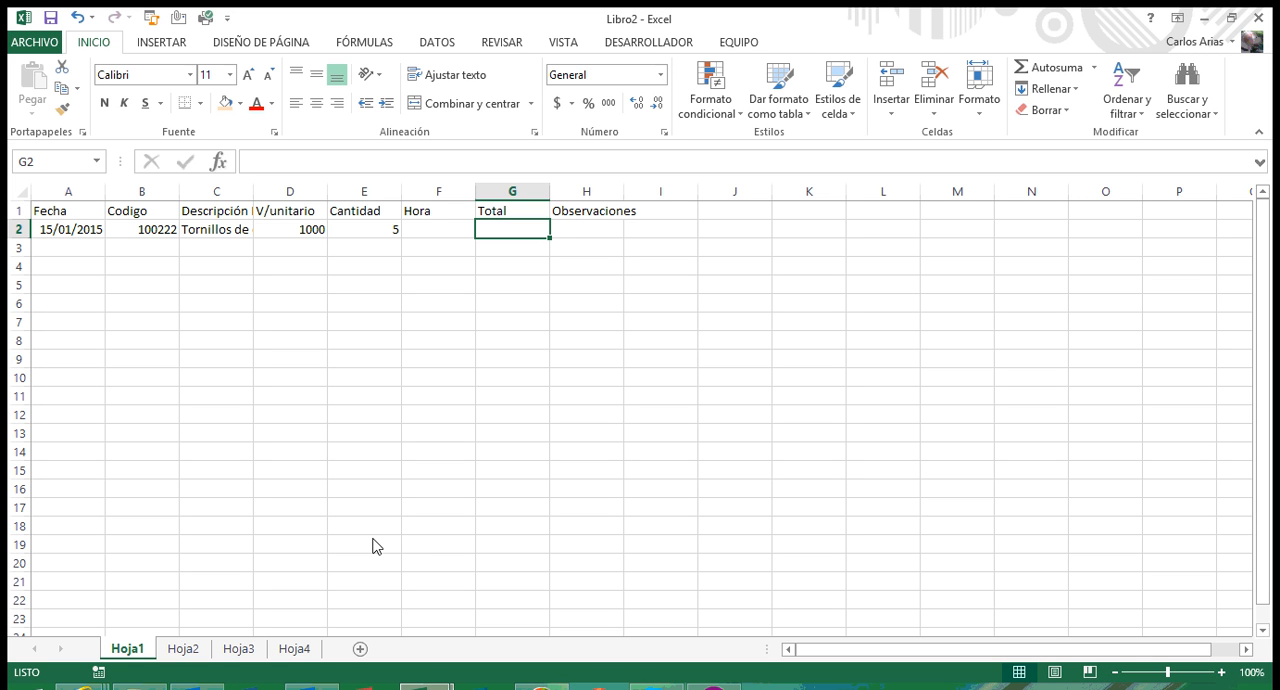
pyautogui.write('+')
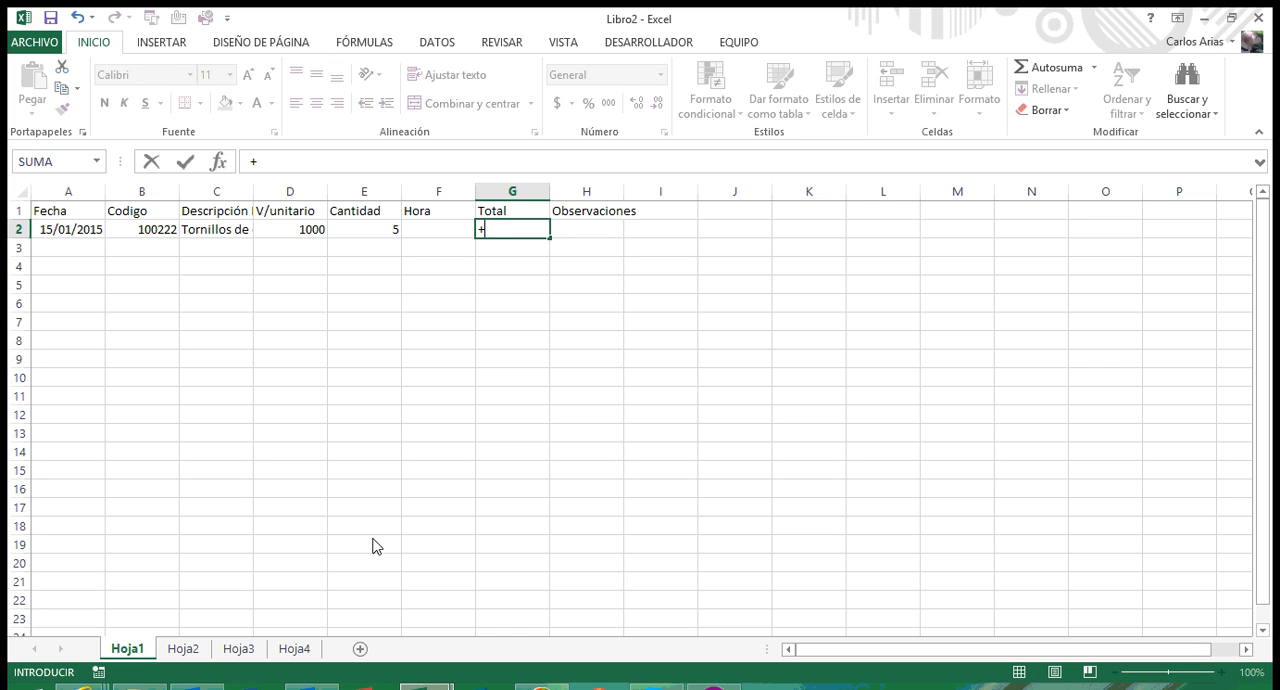
pyautogui.press('Left')
pyautogui.press('Left')
pyautogui.press('Left')
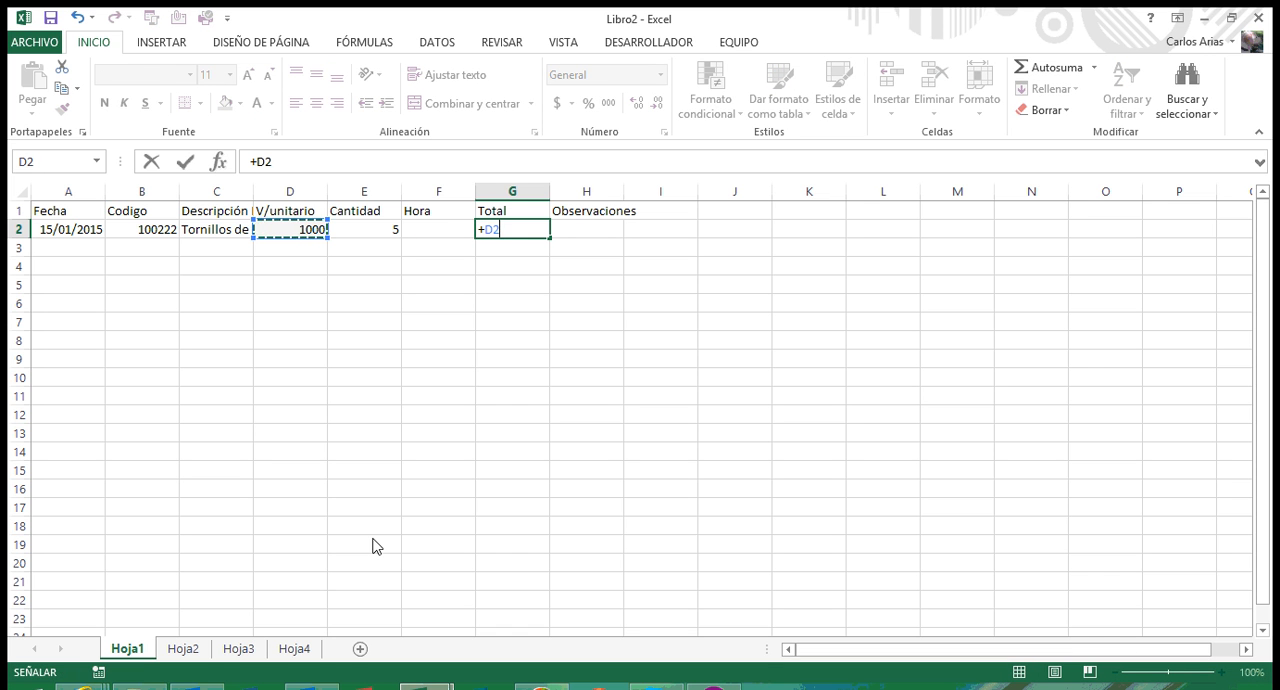
pyautogui.write('+')
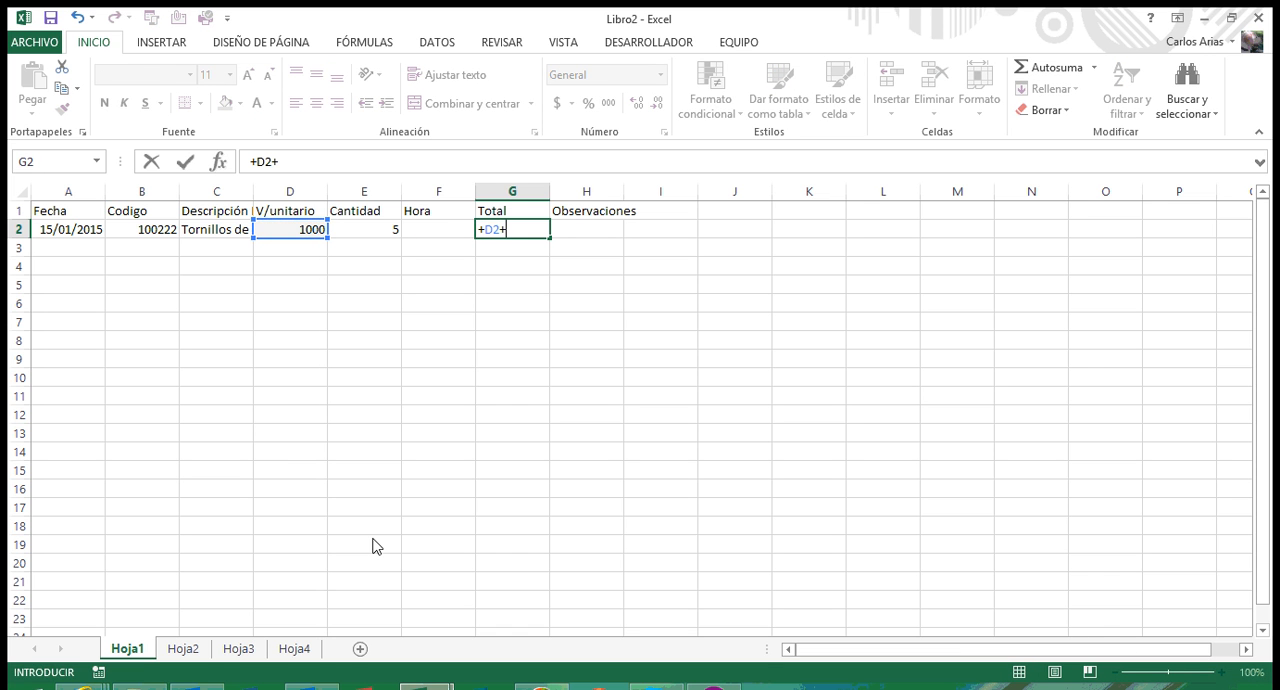
pyautogui.press('BackSpace')
pyautogui.write('*')
pyautogui.press('Left')
pyautogui.press('Left')
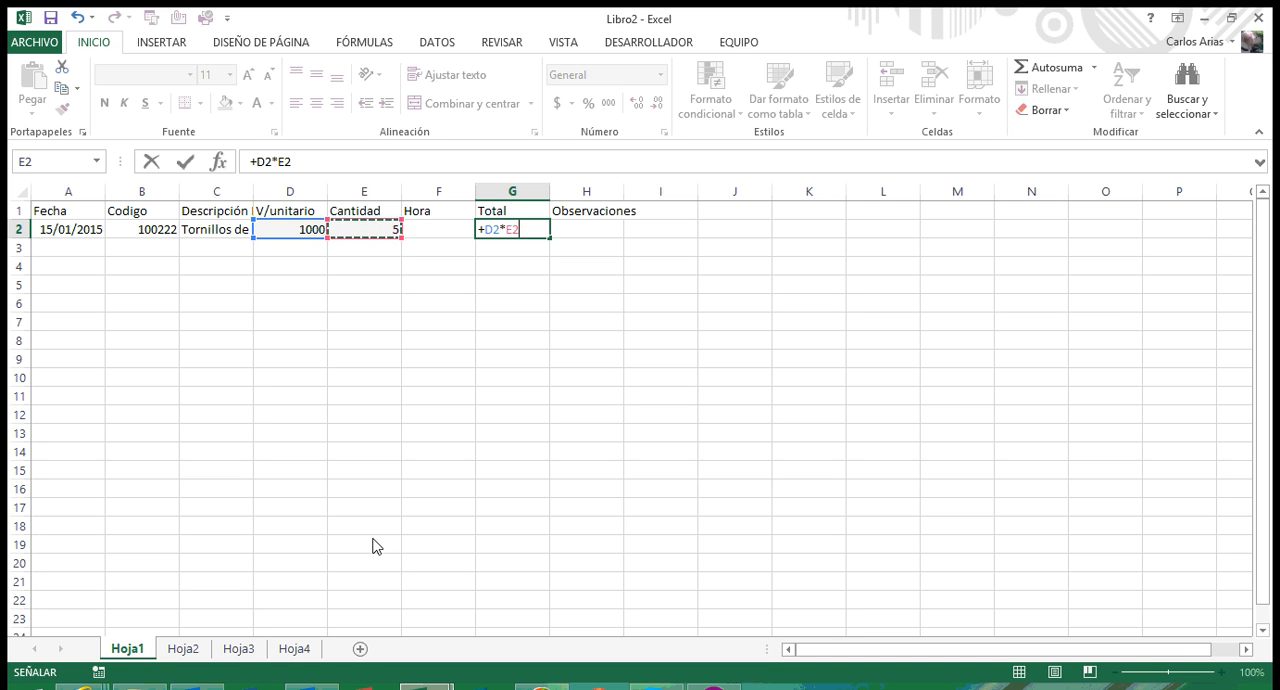
pyautogui.press('Return')
pyautogui.press('Up')
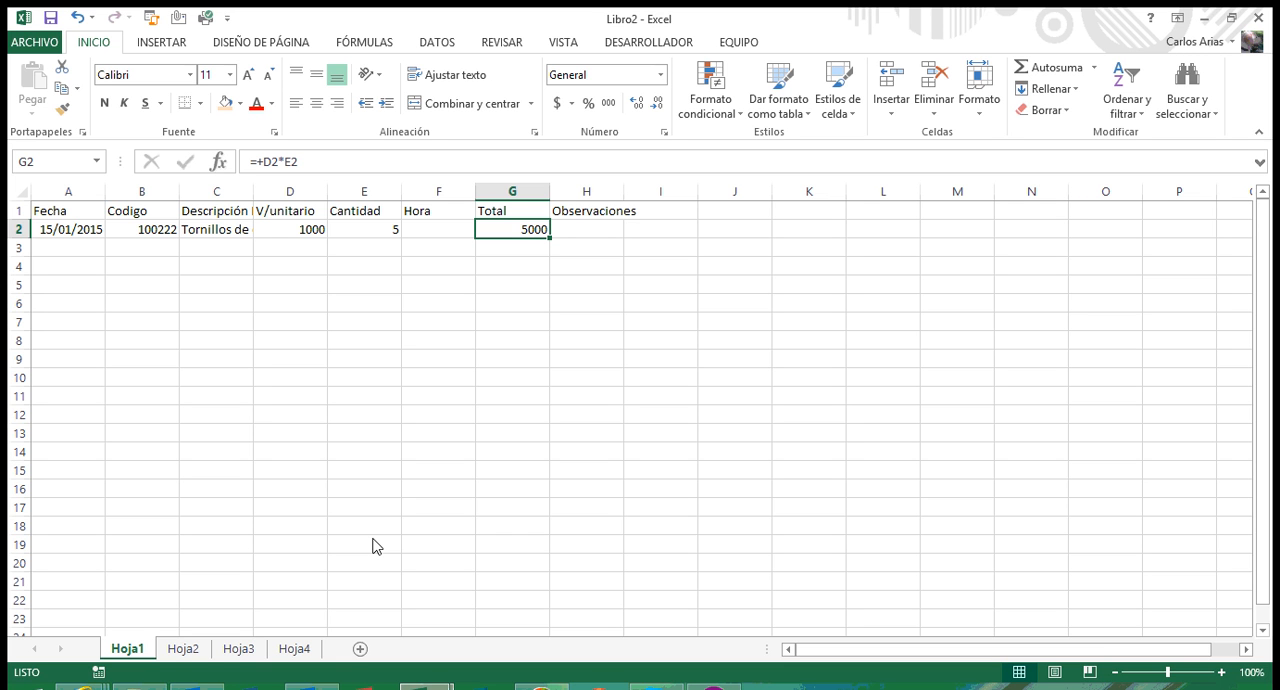
# Step: Enter the remark "El proveedor de este producto va a desaperecer" in cell H2 under Observaciones
pyautogui.press('pagedown')
pyautogui.press('pageup')
pyautogui.press('Right')
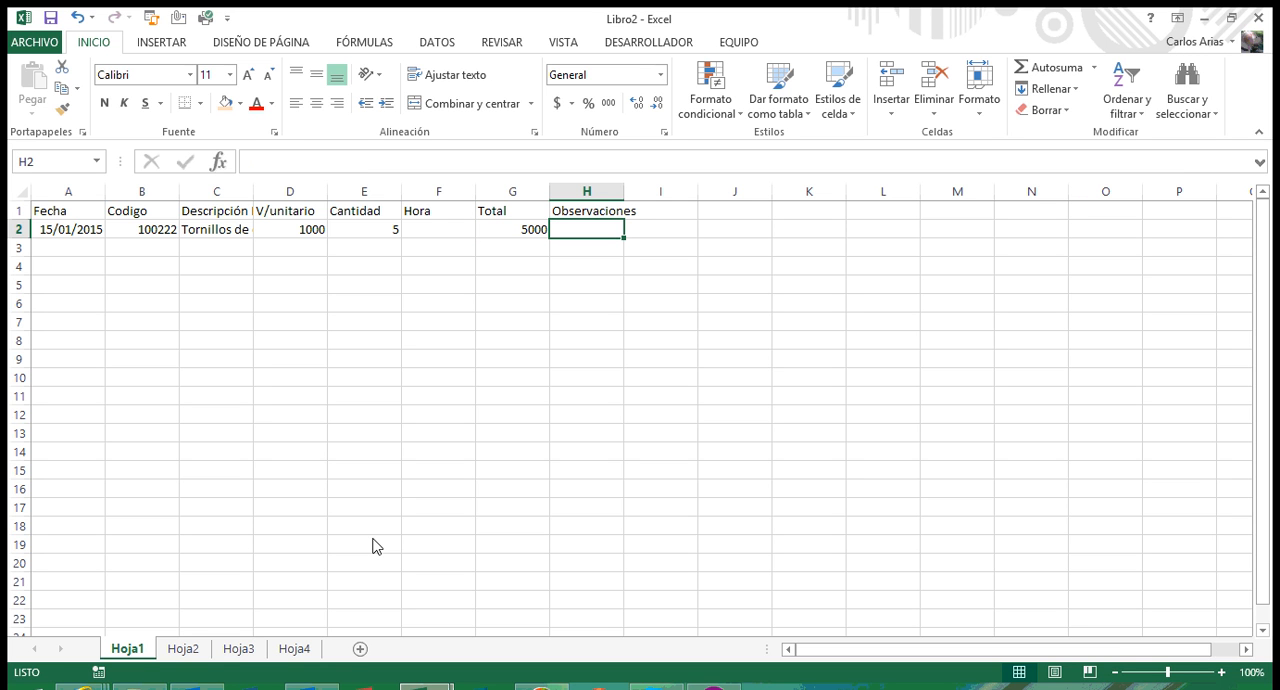
pyautogui.write('El prov')
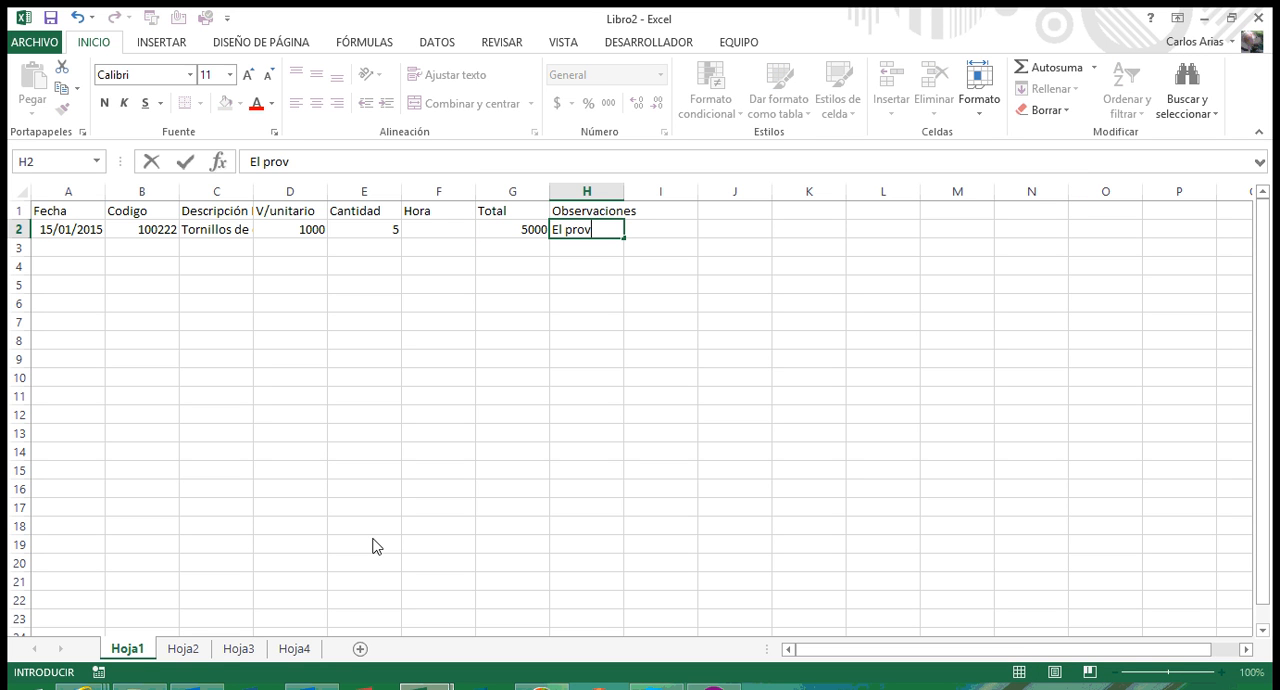
pyautogui.write('eedor de este')
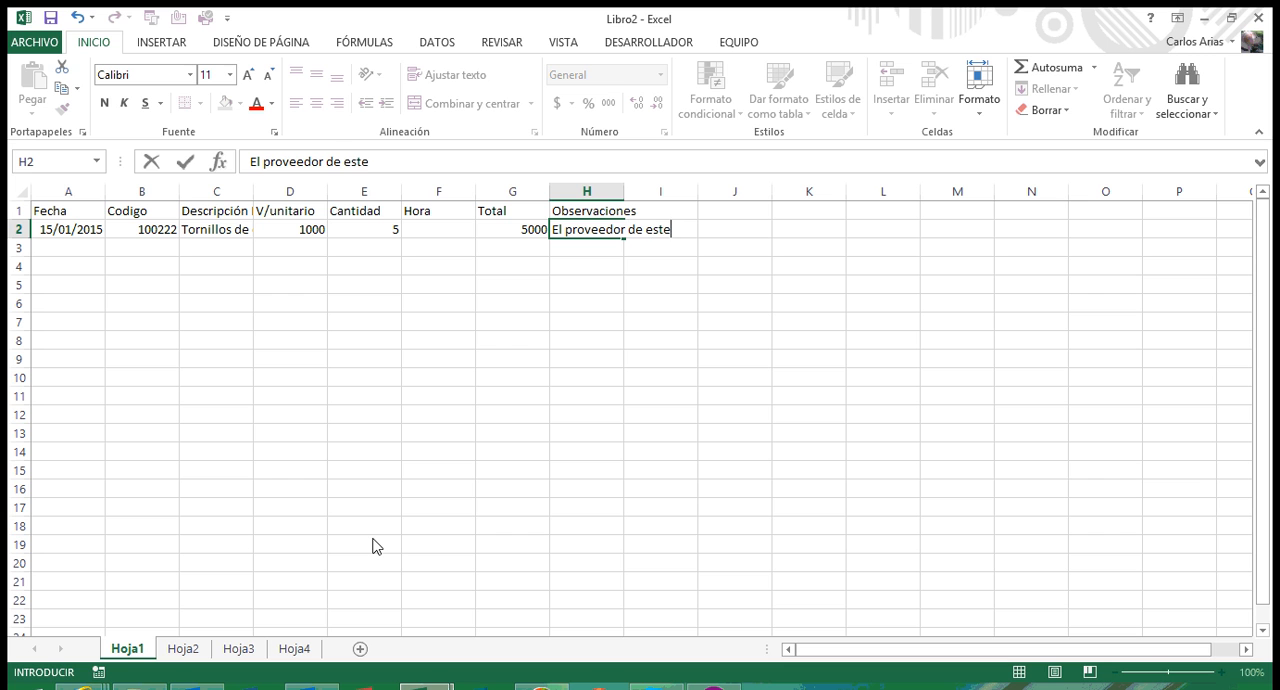
pyautogui.write(' producto va a desa')
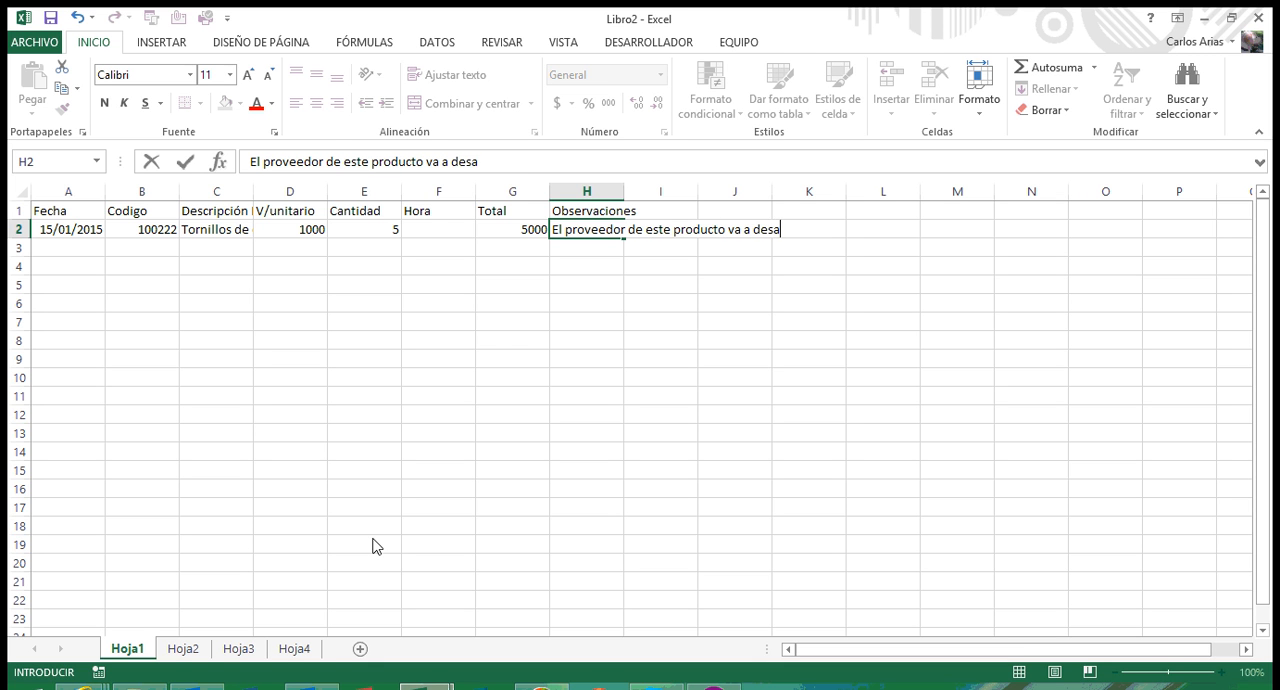
pyautogui.write('perece')
pyautogui.write('r')
pyautogui.press('Return')
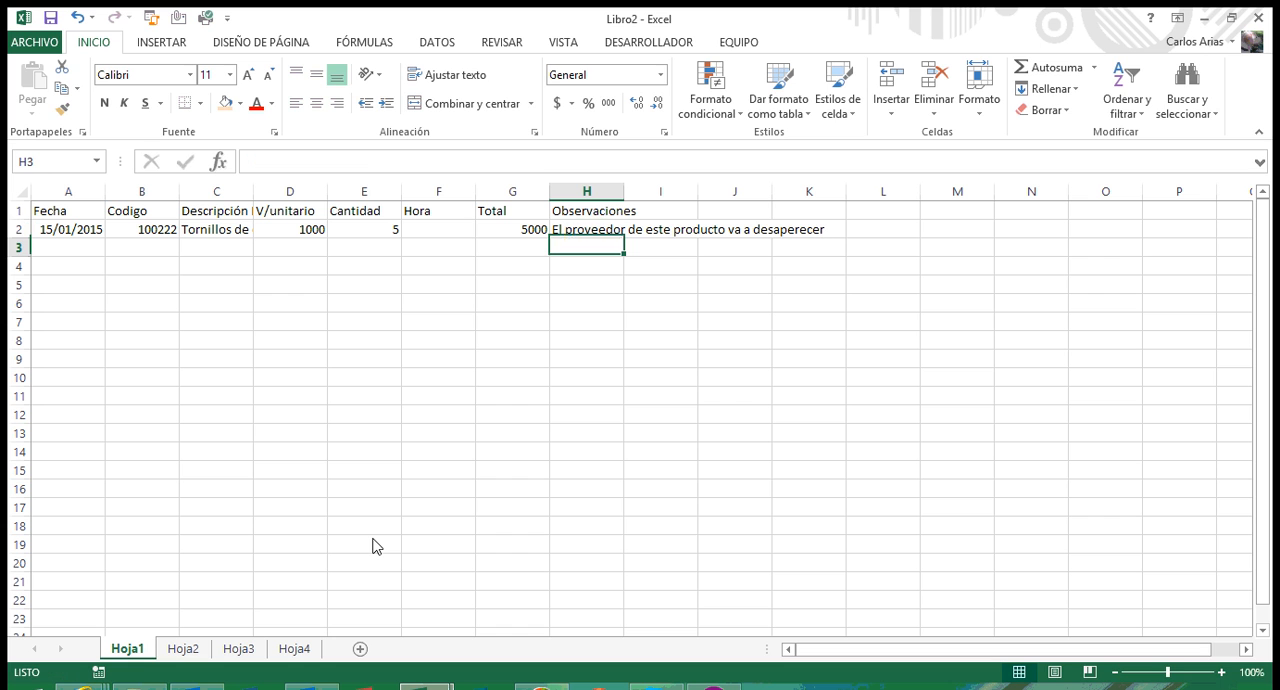
pyautogui.press('Up')
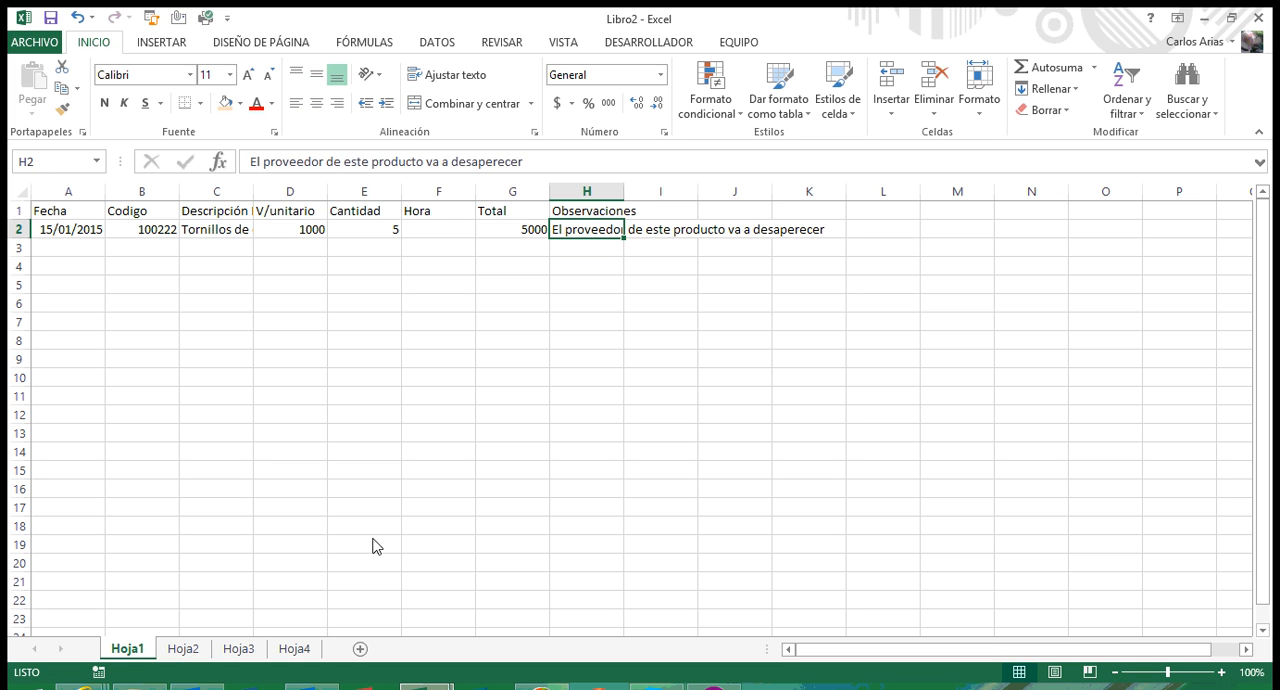
# Step: Review the row 2 entries cell by cell, from Observaciones back to the description in C2
pyautogui.press('Left')
pyautogui.press('Left')
pyautogui.press('Left')
pyautogui.press('Left')
pyautogui.press('Left')
pyautogui.press('Left')
pyautogui.press('Left')
pyautogui.press('Right')
pyautogui.press('Right')
pyautogui.press('Right')
pyautogui.press('Right')
pyautogui.press('Right')
pyautogui.press('Right')
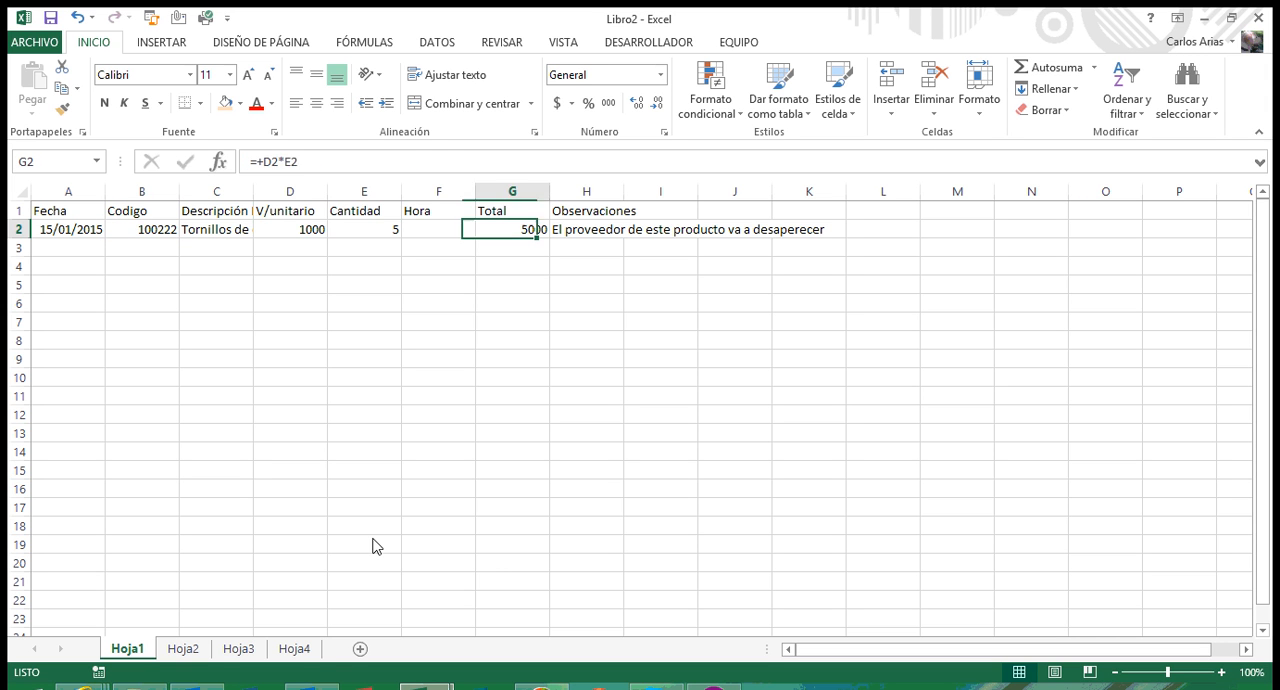
pyautogui.press('Right')
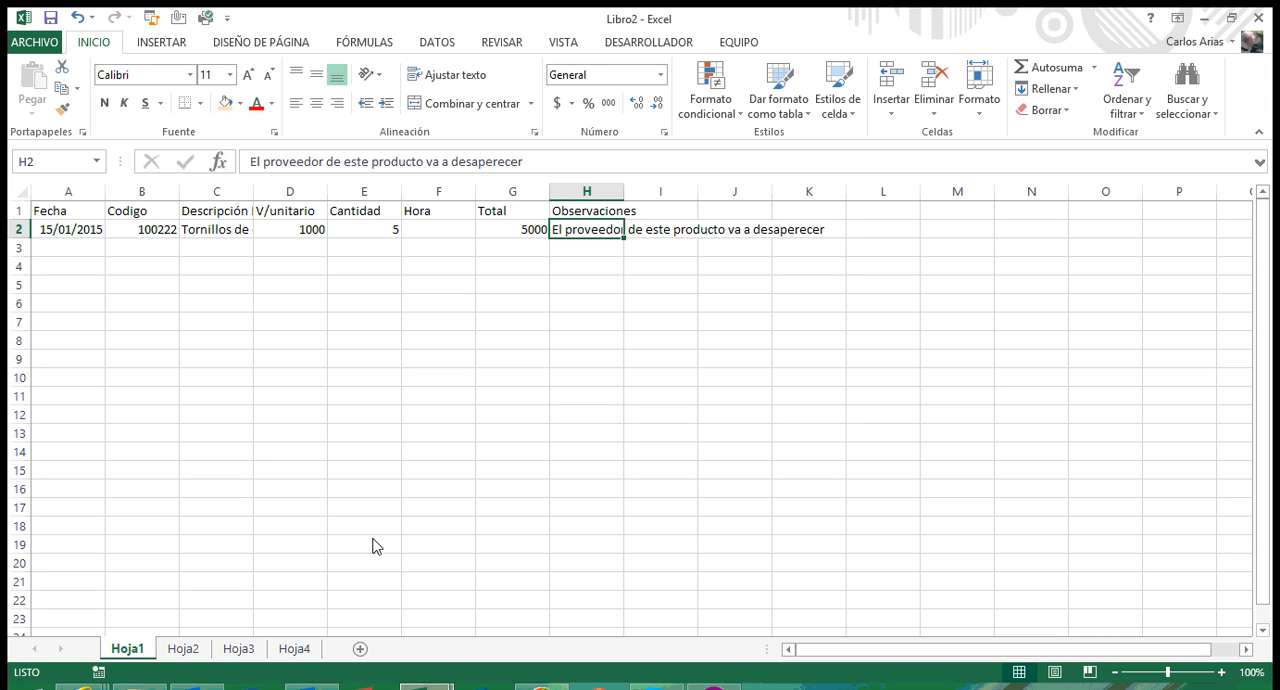
pyautogui.press('pagedown')
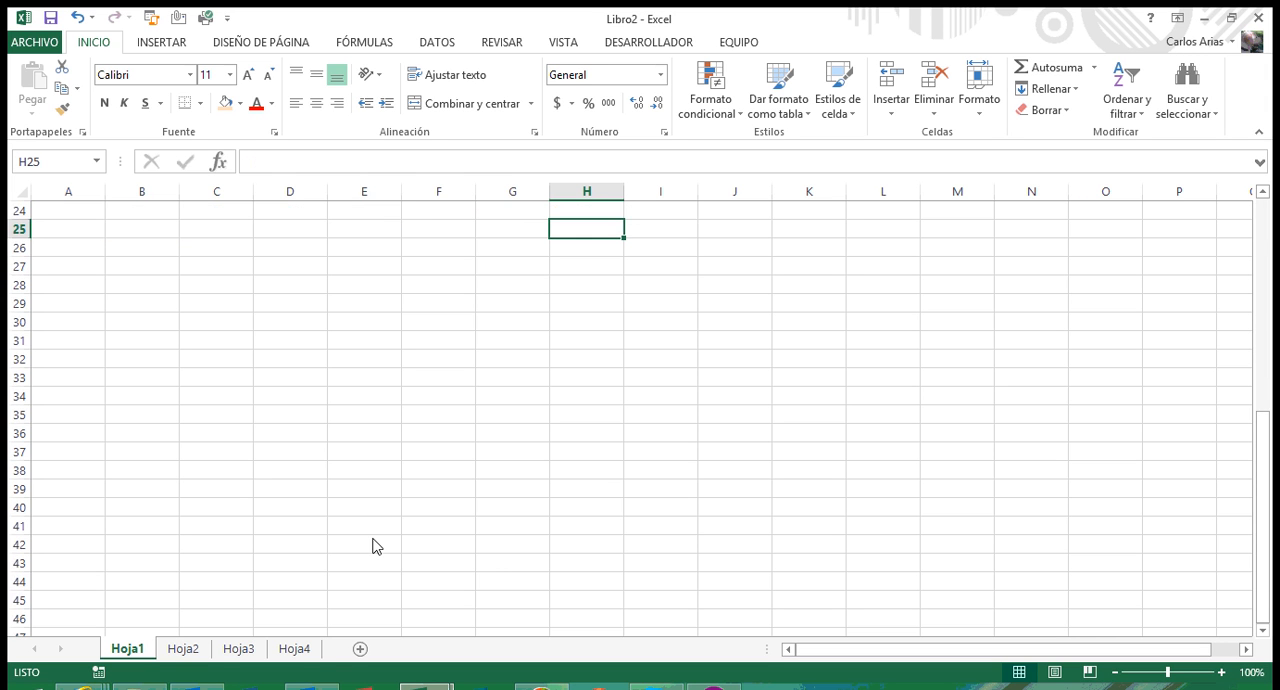
pyautogui.press('pageup')
pyautogui.press('Right')
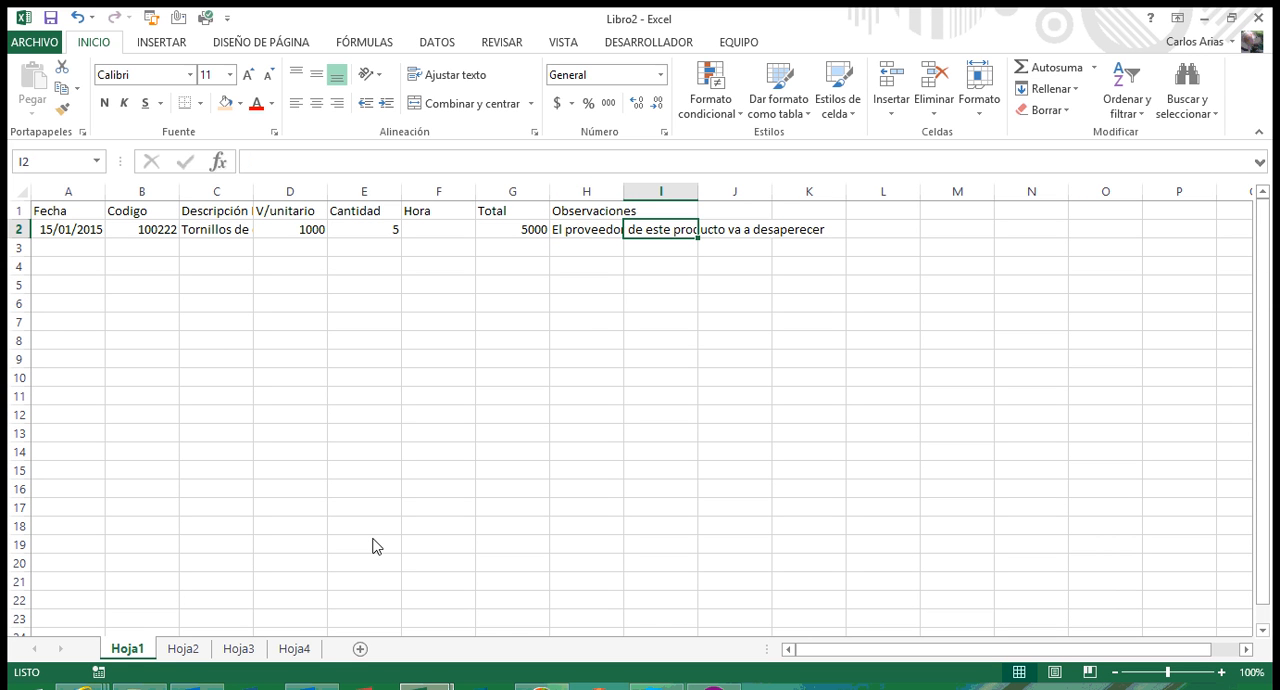
pyautogui.press('Left')
pyautogui.press('Left')
pyautogui.press('Left')
pyautogui.press('Left')
pyautogui.press('Left')
pyautogui.press('Left')
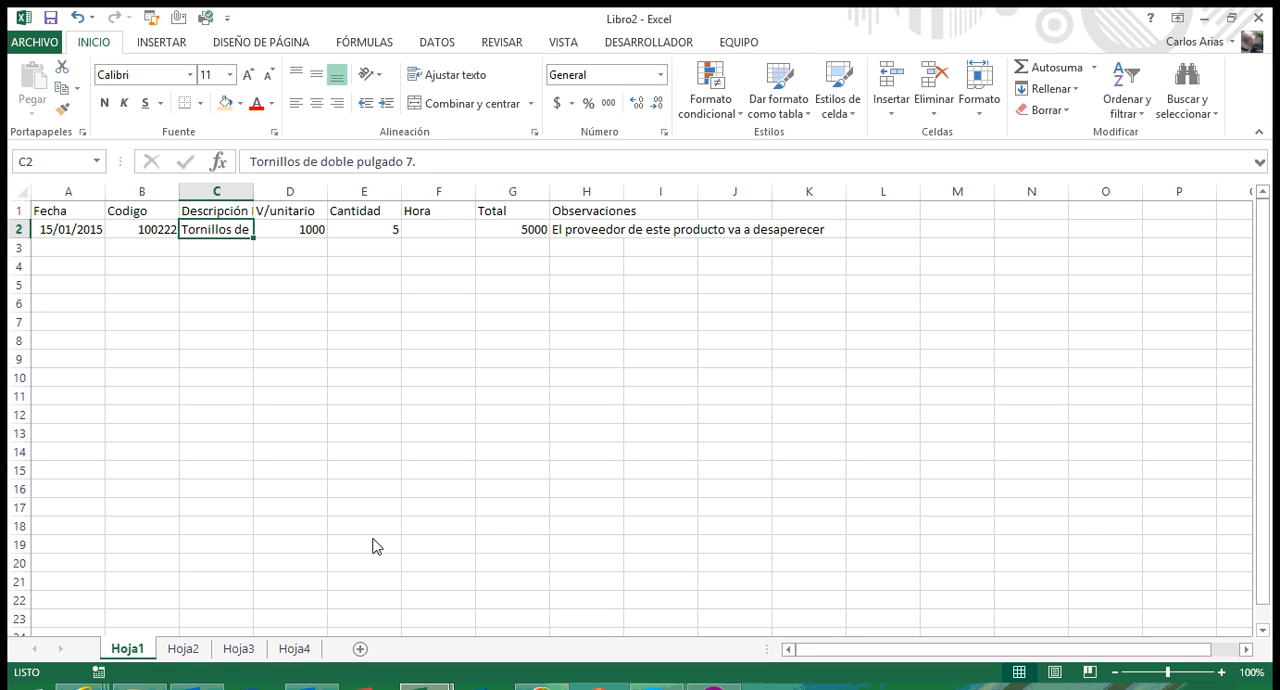
pyautogui.press('Left')
pyautogui.press('Left')
pyautogui.press('Down')
pyautogui.press('Down')
pyautogui.press('Down')
pyautogui.press('Down')
pyautogui.press('Down')
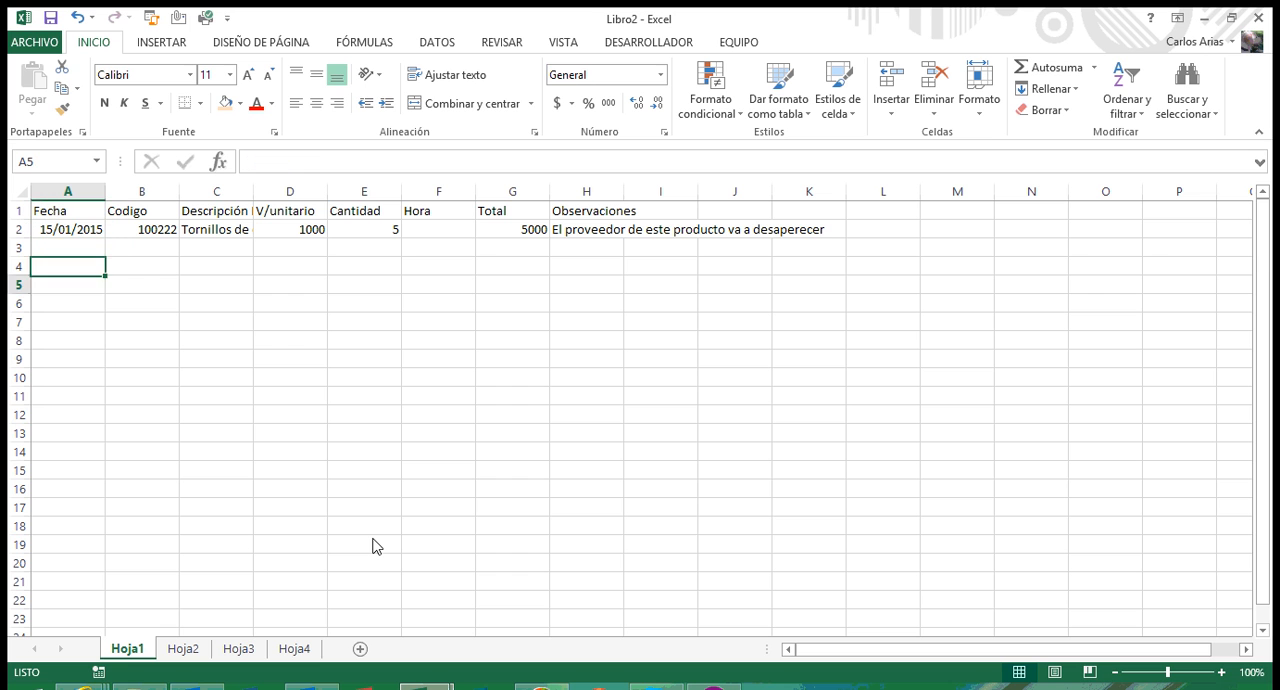
pyautogui.press('Down')
pyautogui.press('Down')
pyautogui.press('Down')
pyautogui.press('Down')
pyautogui.press('Down')
pyautogui.press('Down')
pyautogui.press('Down')
pyautogui.press('Down')
pyautogui.press('Down')
pyautogui.press('Down')
pyautogui.press('Down')
pyautogui.press('Down')
pyautogui.press('Down')
pyautogui.press('Down')
pyautogui.press('Down')
pyautogui.press('Down')
pyautogui.press('Down')
pyautogui.press('Down')
pyautogui.press('Down')
pyautogui.press('Down')
pyautogui.press('Up')
pyautogui.press('Up')
pyautogui.press('Up')
pyautogui.press('Up')
pyautogui.press('Up')
pyautogui.press('Up')
pyautogui.press('Up')
pyautogui.press('Up')
pyautogui.press('Up')
pyautogui.press('Up')
pyautogui.press('Up')
pyautogui.press('Up')
pyautogui.press('Up')
pyautogui.press('Up')
pyautogui.press('Up')
pyautogui.press('Up')
pyautogui.press('Up')
pyautogui.press('Up')
pyautogui.press('Up')
pyautogui.press('Up')
pyautogui.press('Up')
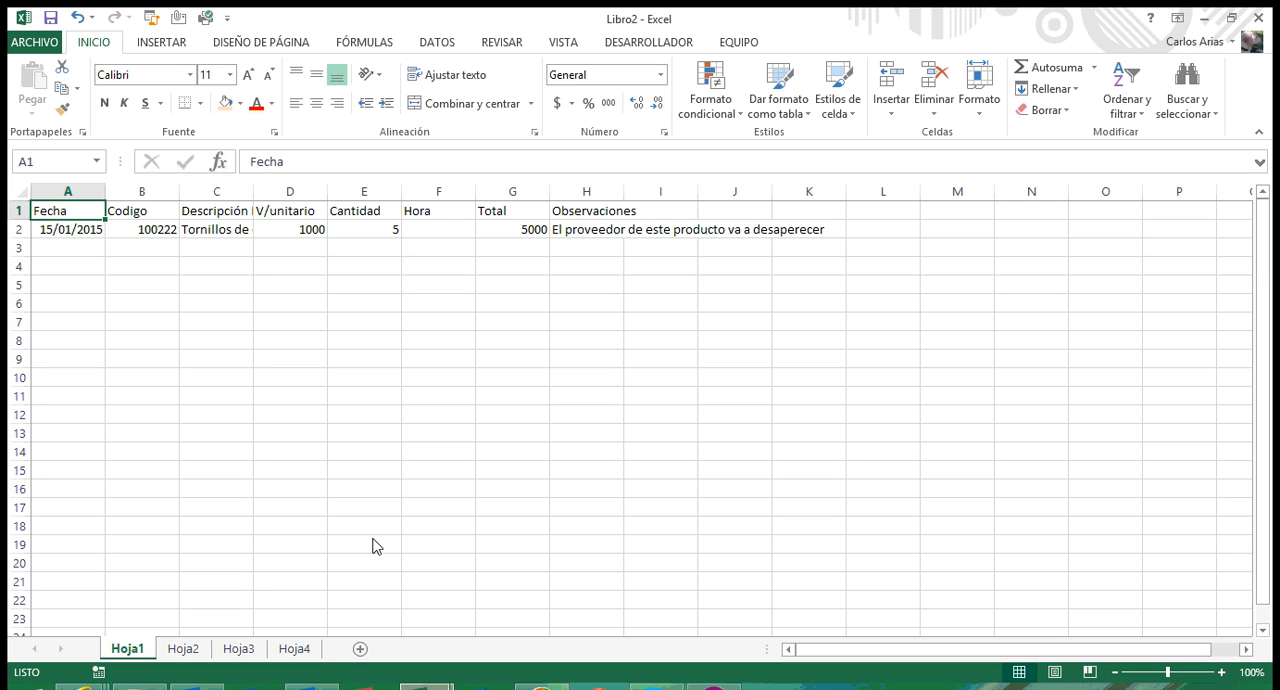
# Step: Change the product description in cell C2 to "Tornillos de doble pulgado 10."
pyautogui.press('Down')
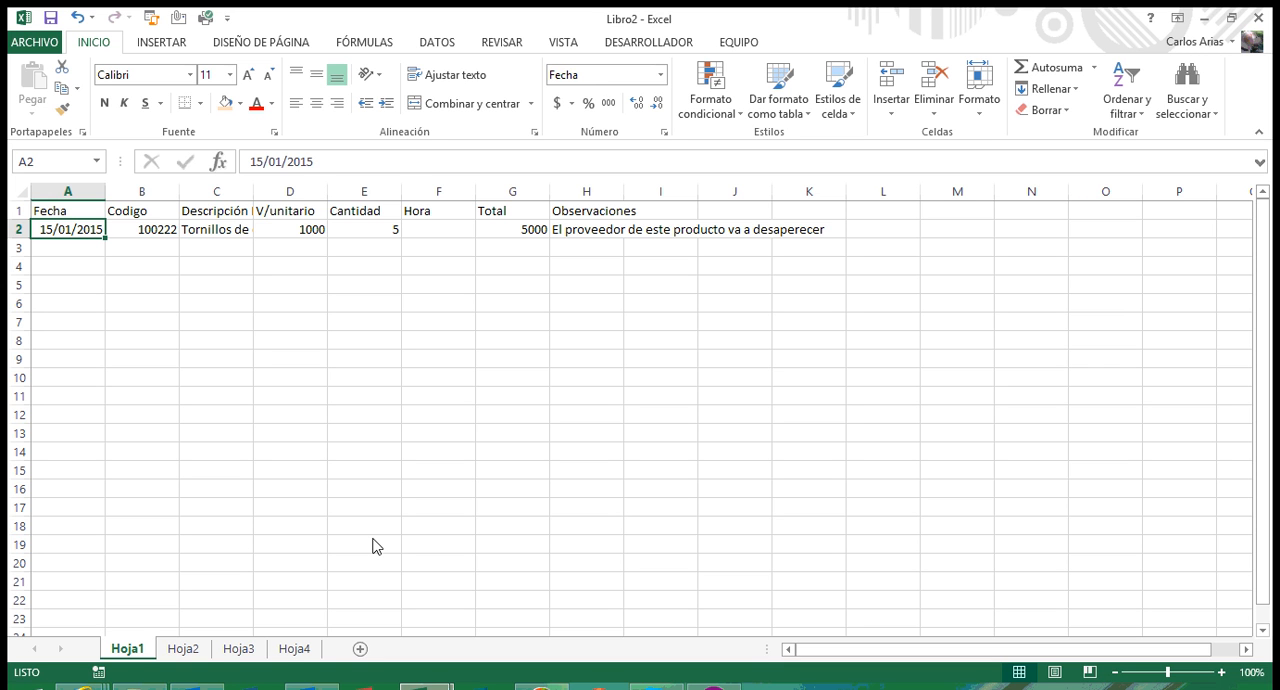
pyautogui.press('Right')
pyautogui.press('Right')
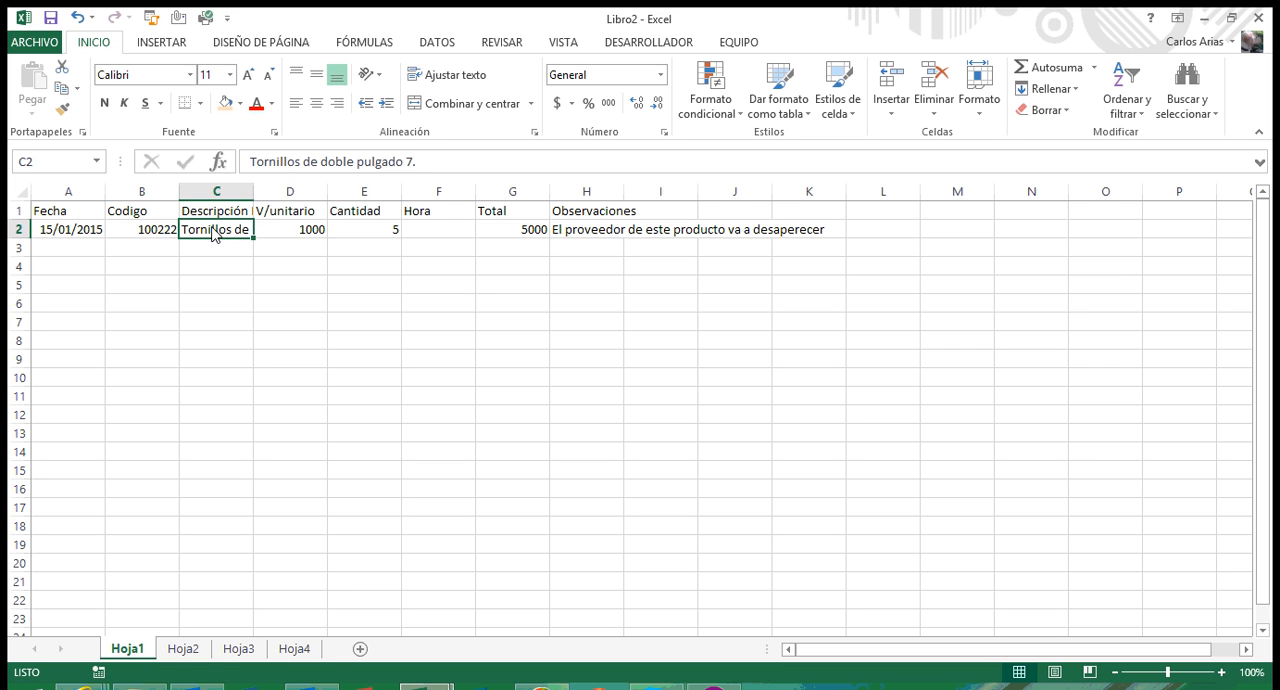
pyautogui.press('F2')
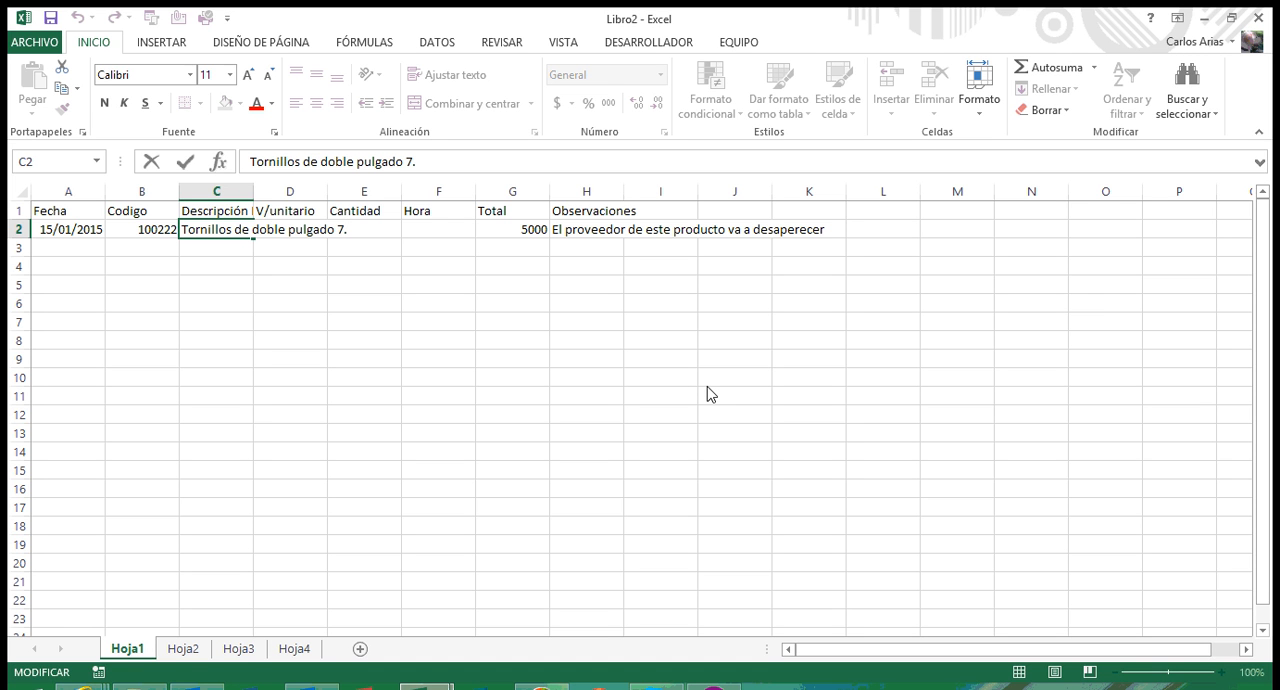
pyautogui.press('BackSpace')
pyautogui.press('BackSpace')
pyautogui.write('10')
pyautogui.click(184, 163)
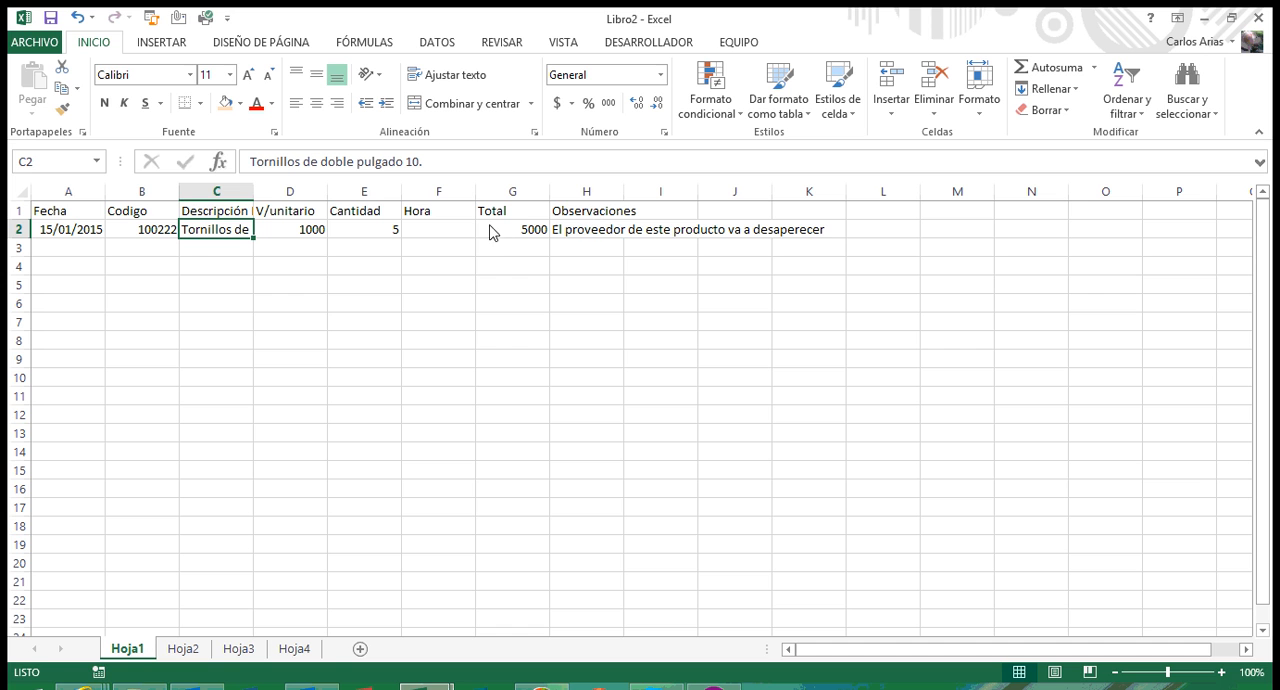
# Step: Auto-fit columns A, C, D, E, F, G and H to their contents, and widen the V/unitario column a little further
pyautogui.doubleClick(105, 193)
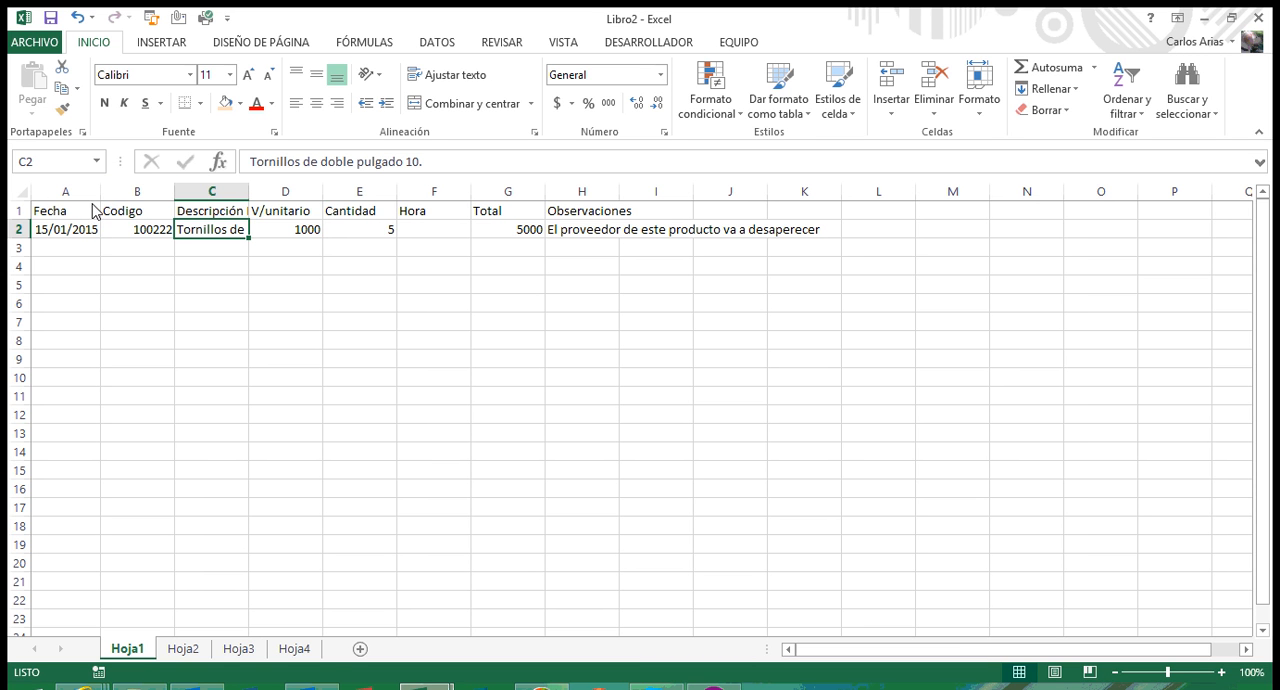
pyautogui.doubleClick(249, 196)
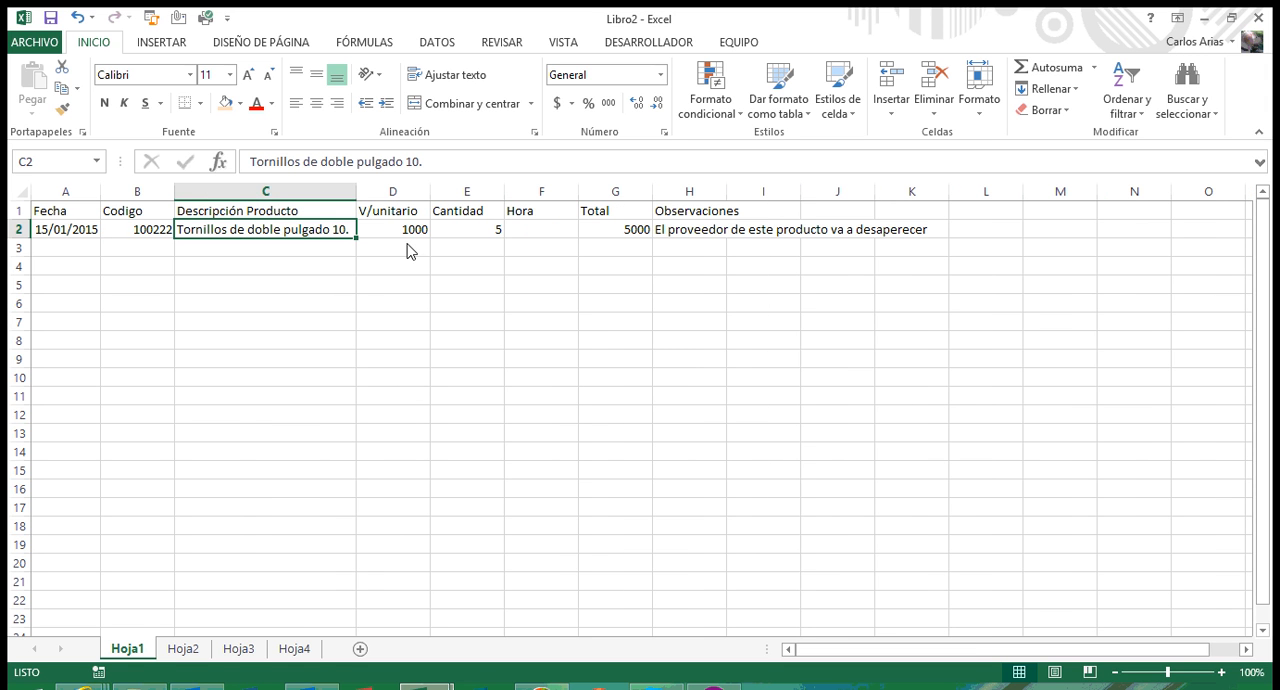
pyautogui.moveTo(730, 199); pyautogui.dragTo(730, 199)
pyautogui.doubleClick(730, 199)
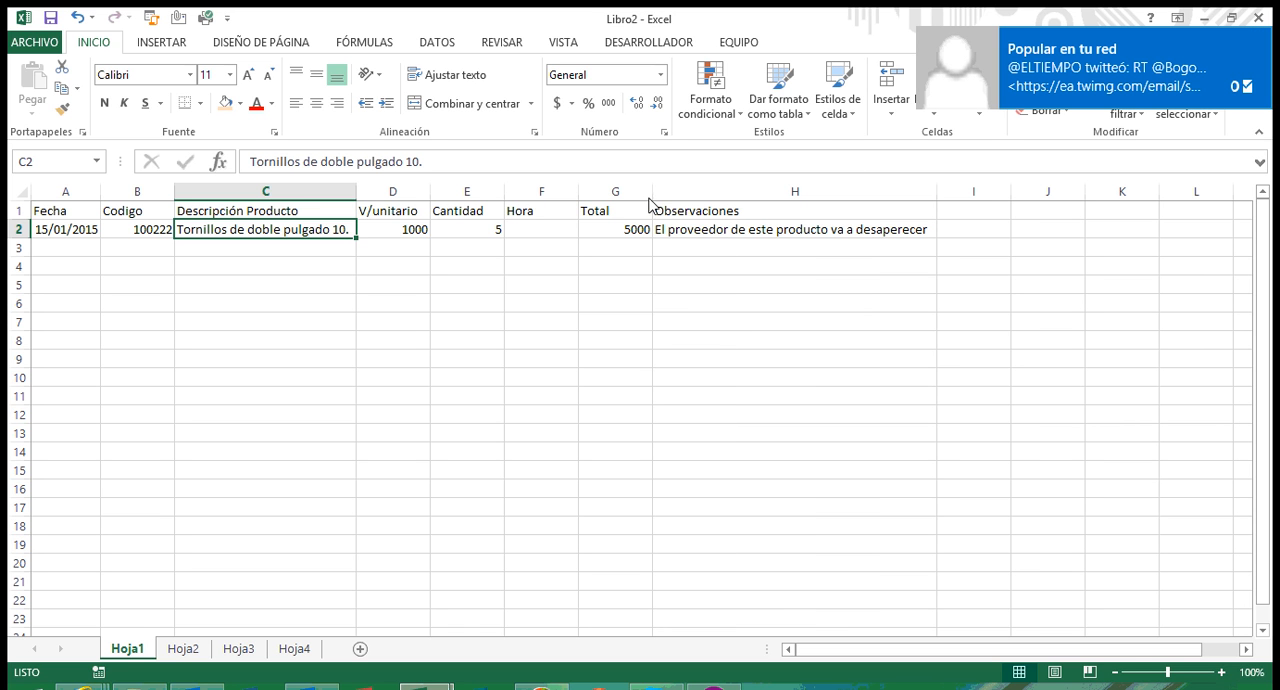
pyautogui.moveTo(652, 199); pyautogui.dragTo(652, 200)
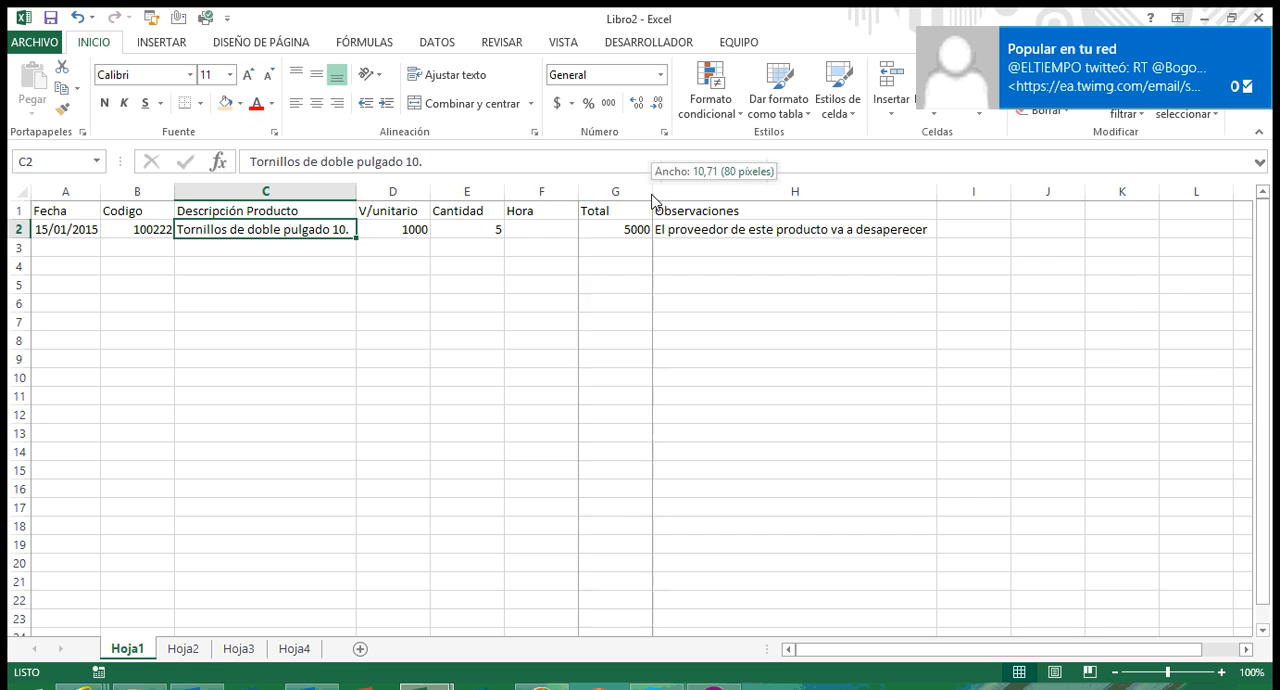
pyautogui.doubleClick(652, 199)
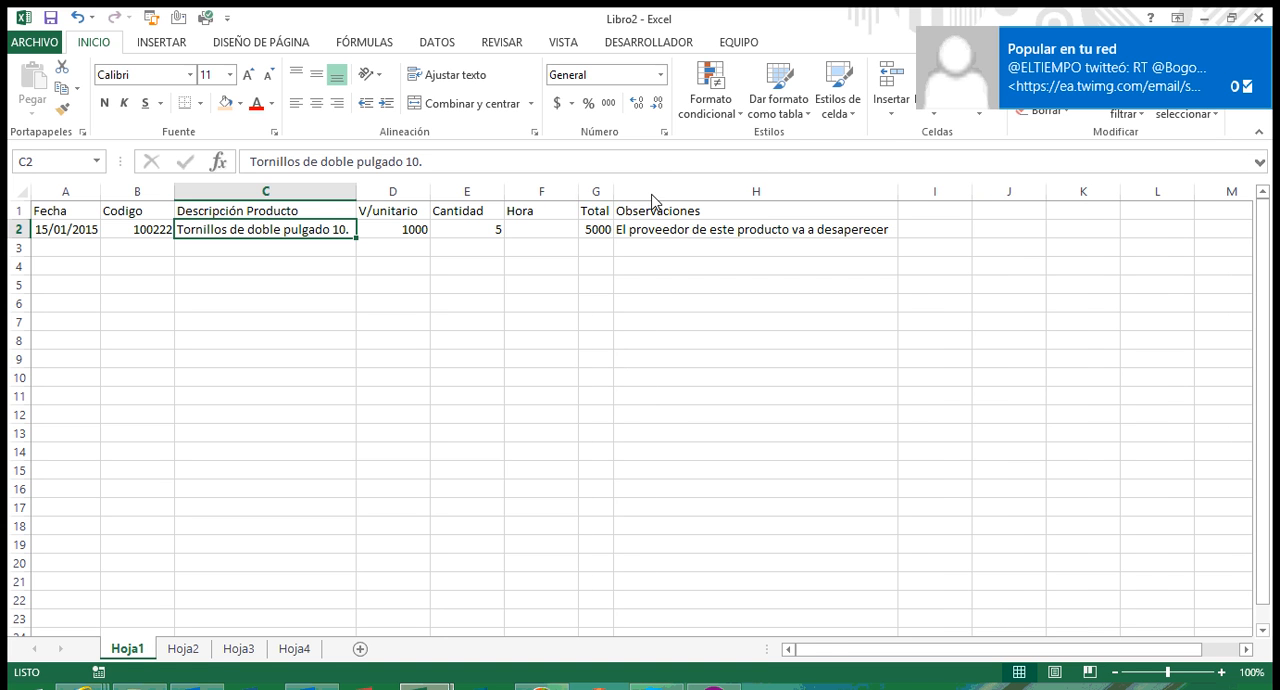
pyautogui.doubleClick(576, 199)
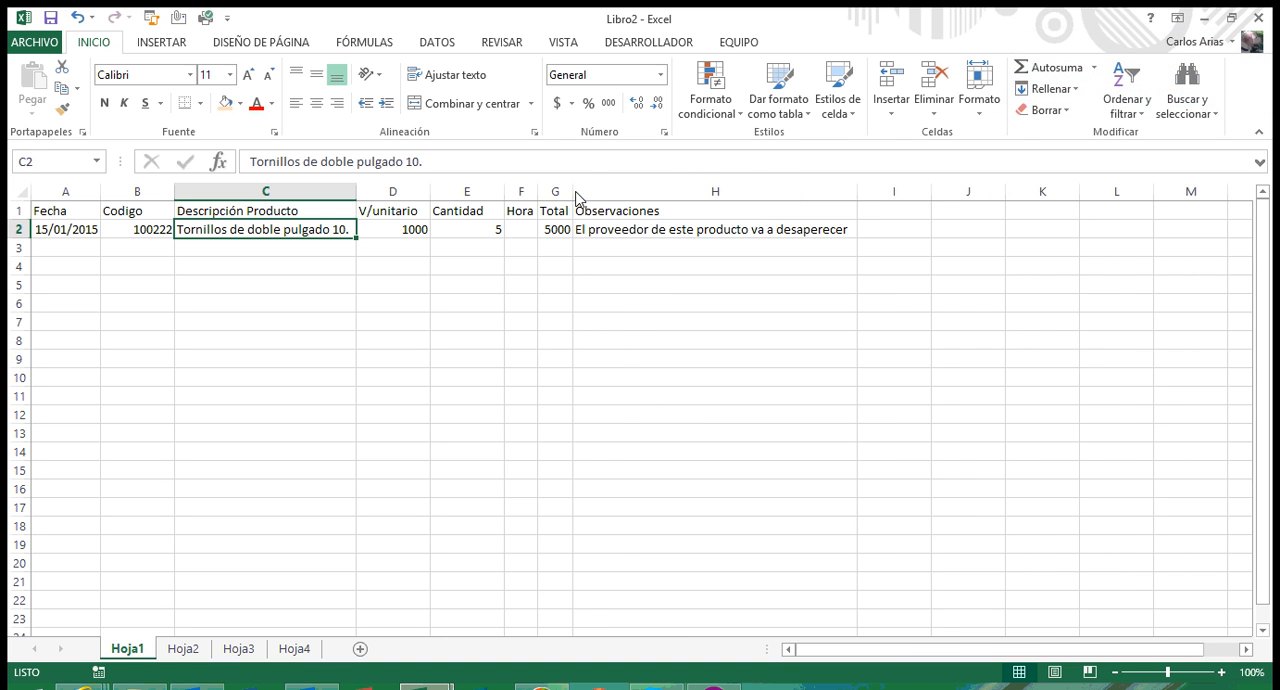
pyautogui.doubleClick(502, 199)
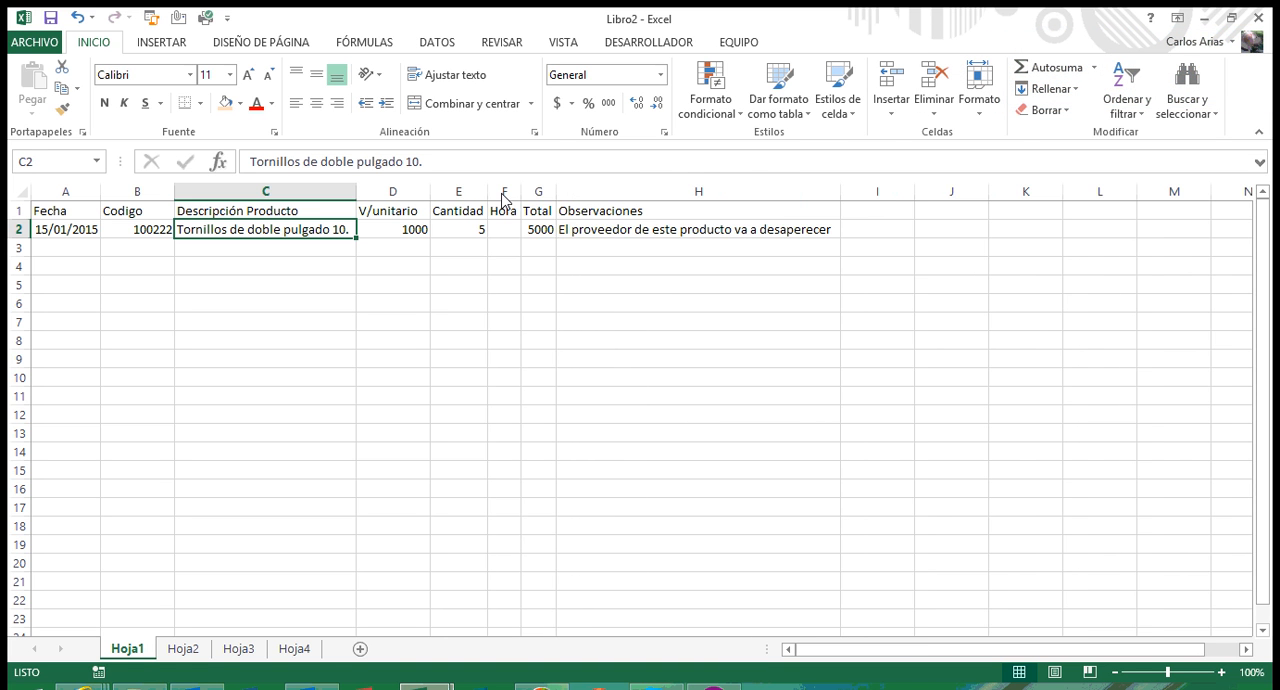
pyautogui.doubleClick(430, 196)
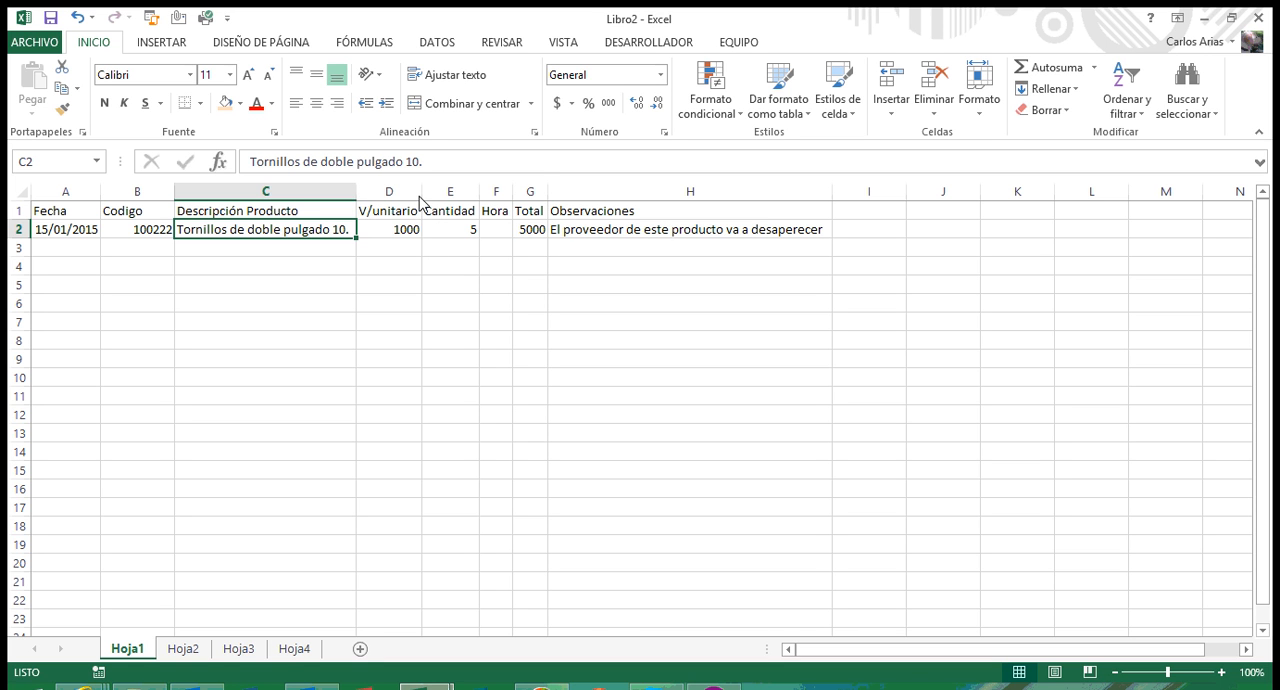
pyautogui.moveTo(420, 202); pyautogui.dragTo(420, 202)
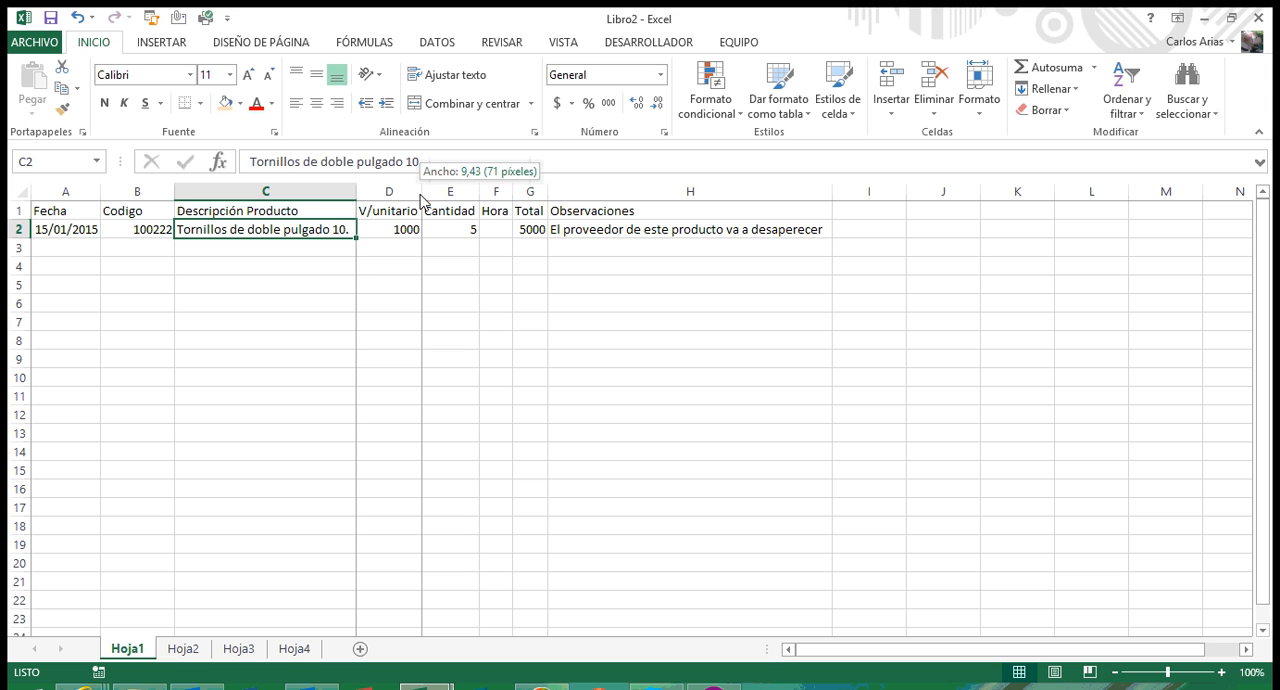
pyautogui.moveTo(420, 202); pyautogui.dragTo(454, 200)
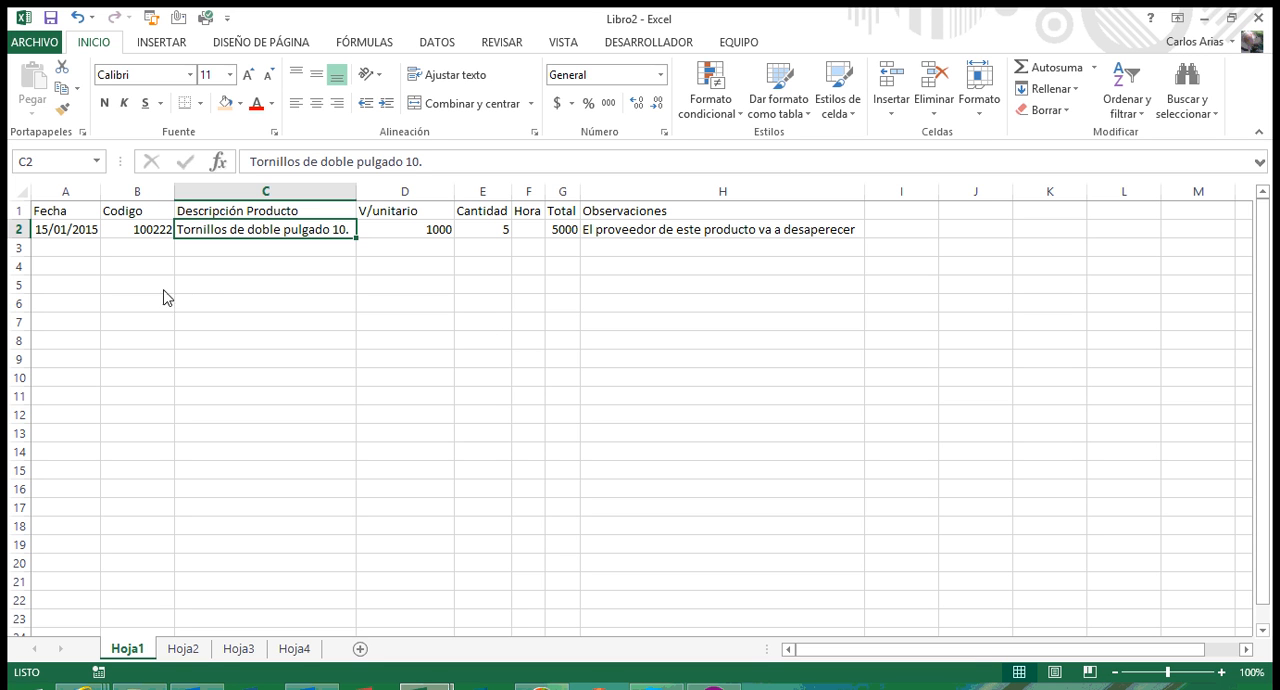
# Step: Make row 1 about twice as tall and set the headers in A1:H1 to horizontally and vertically centered, wrapped text
pyautogui.moveTo(60, 213); pyautogui.dragTo(640, 225)
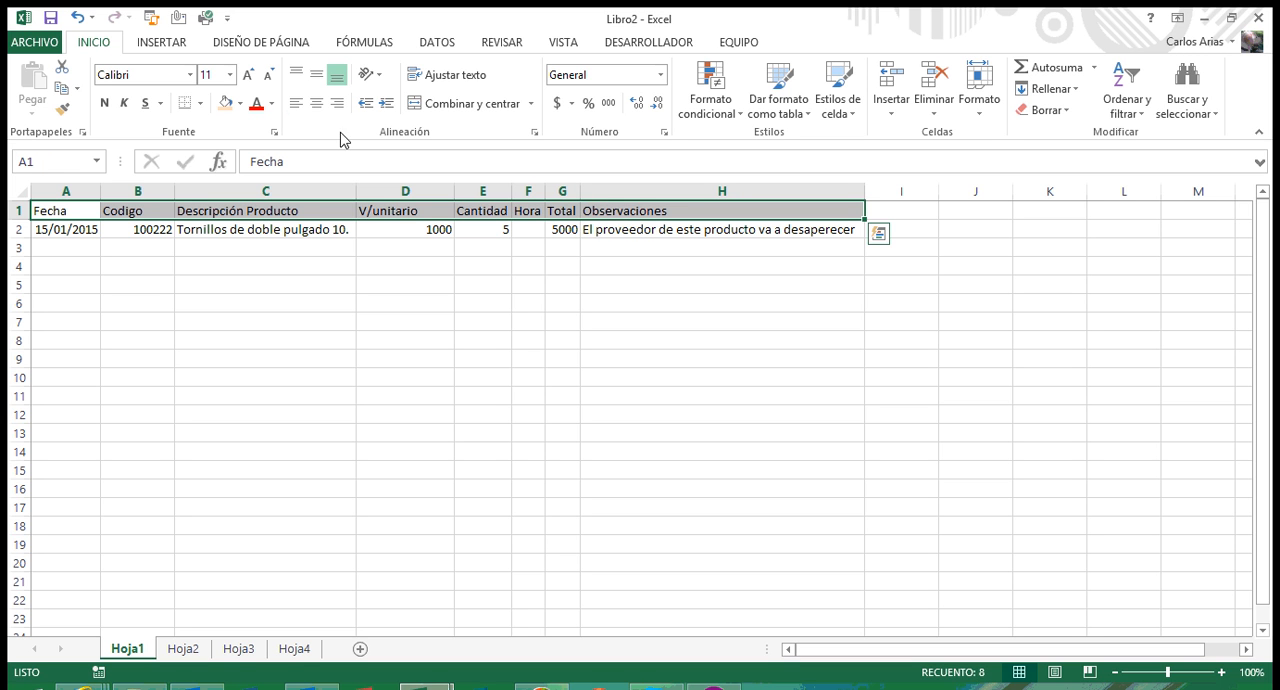
pyautogui.click(316, 104)
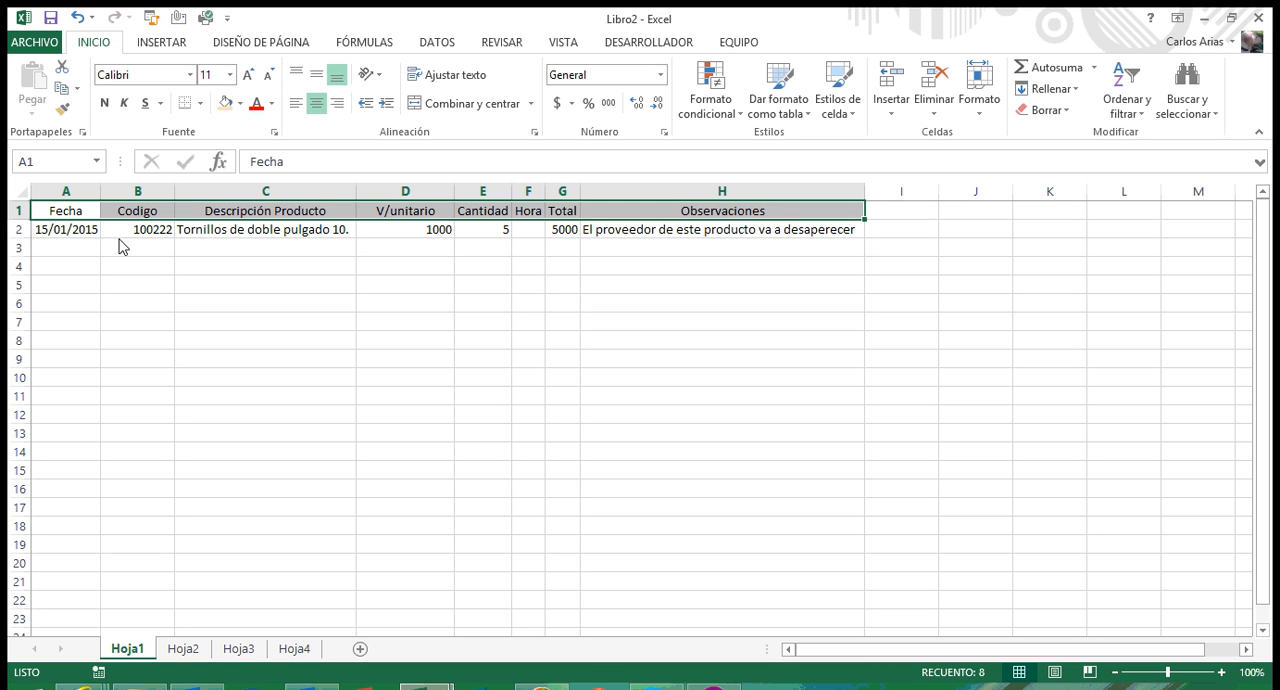
pyautogui.moveTo(24, 220); pyautogui.dragTo(650, 231)
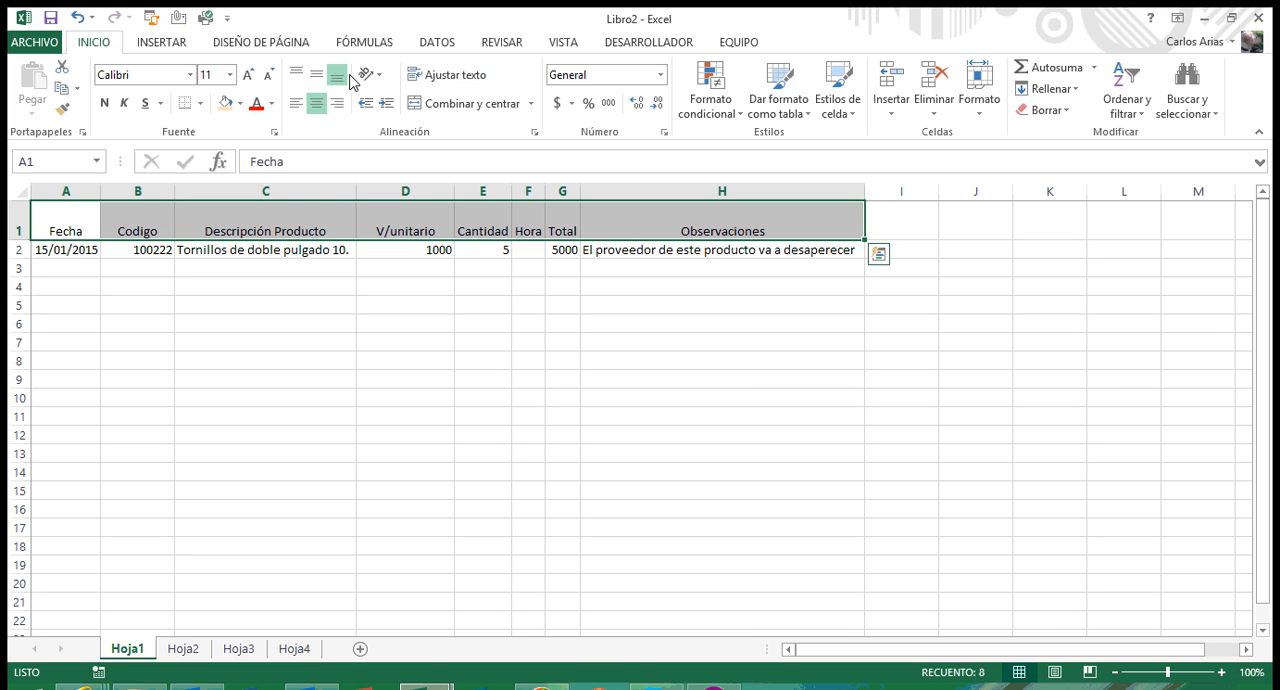
pyautogui.click(315, 78)
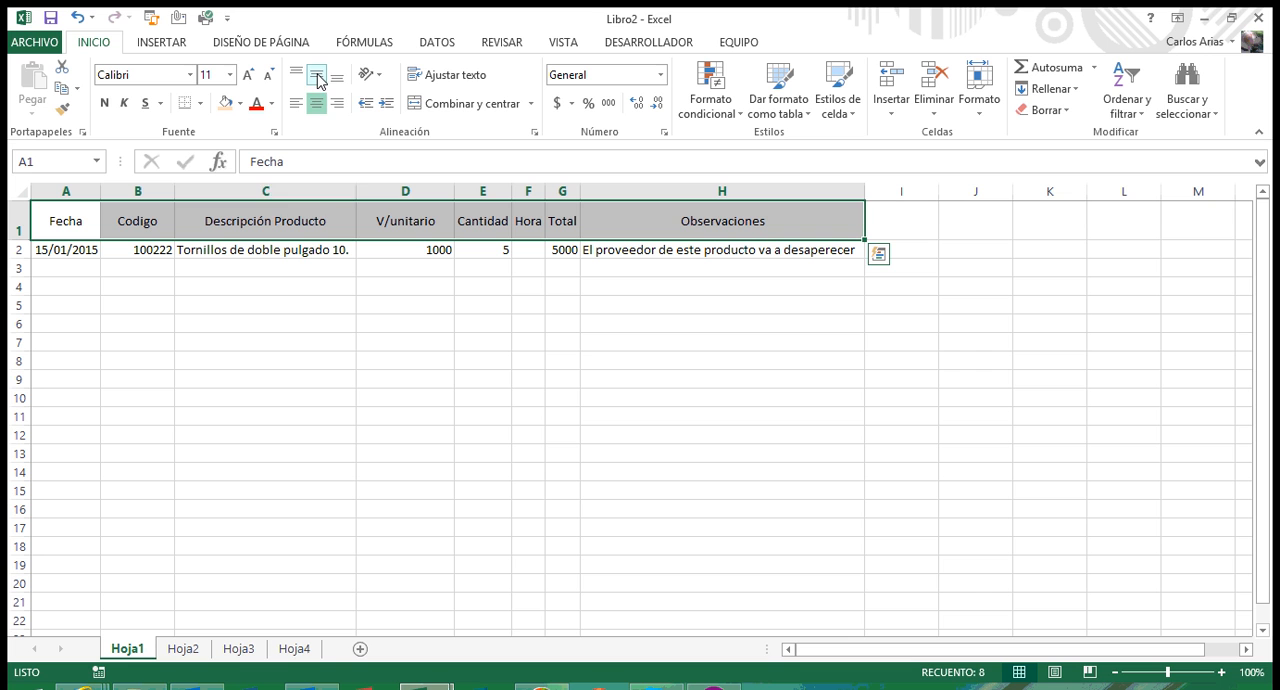
pyautogui.click(445, 76)
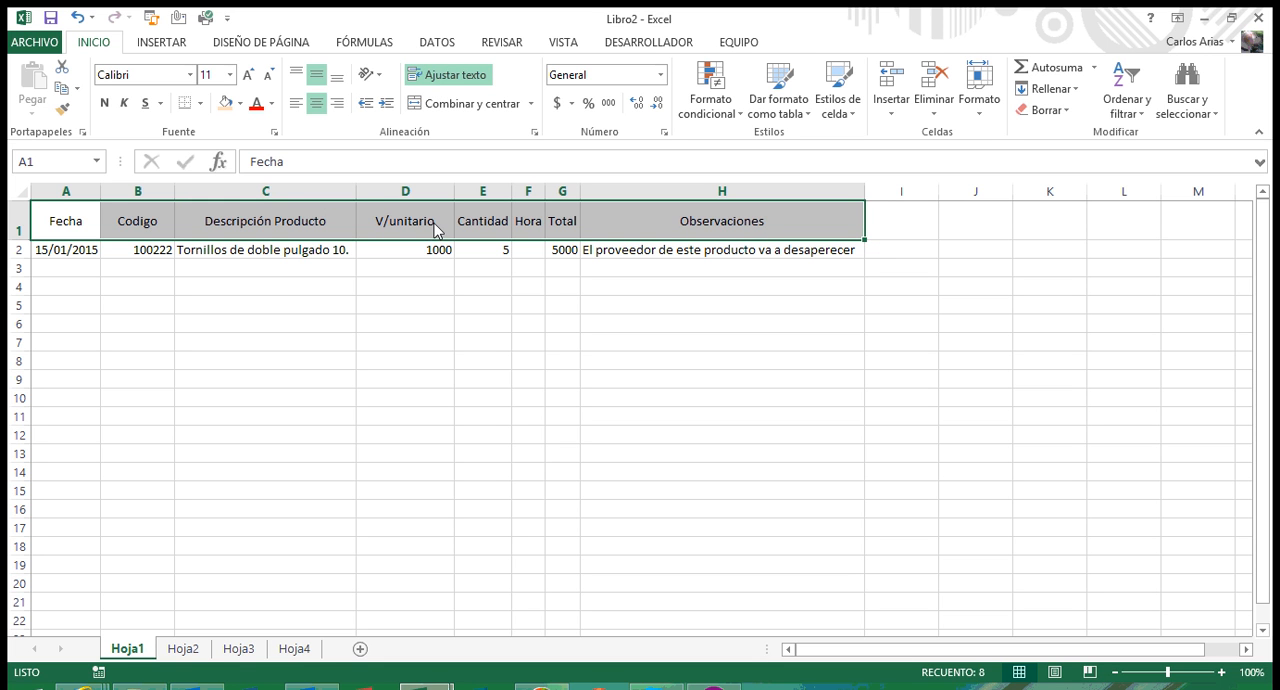
# Step: Make the headers in A1:H1 bold and color their text with the darkest green theme shade
pyautogui.click(105, 104)
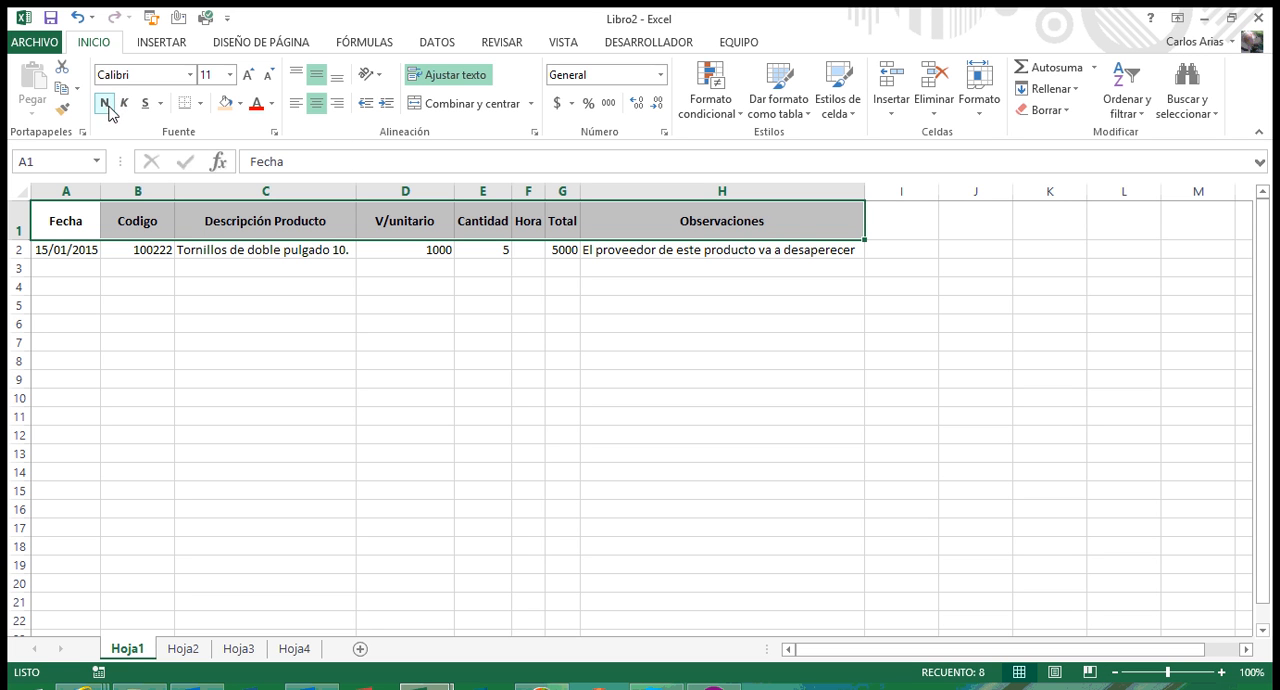
pyautogui.click(271, 103)
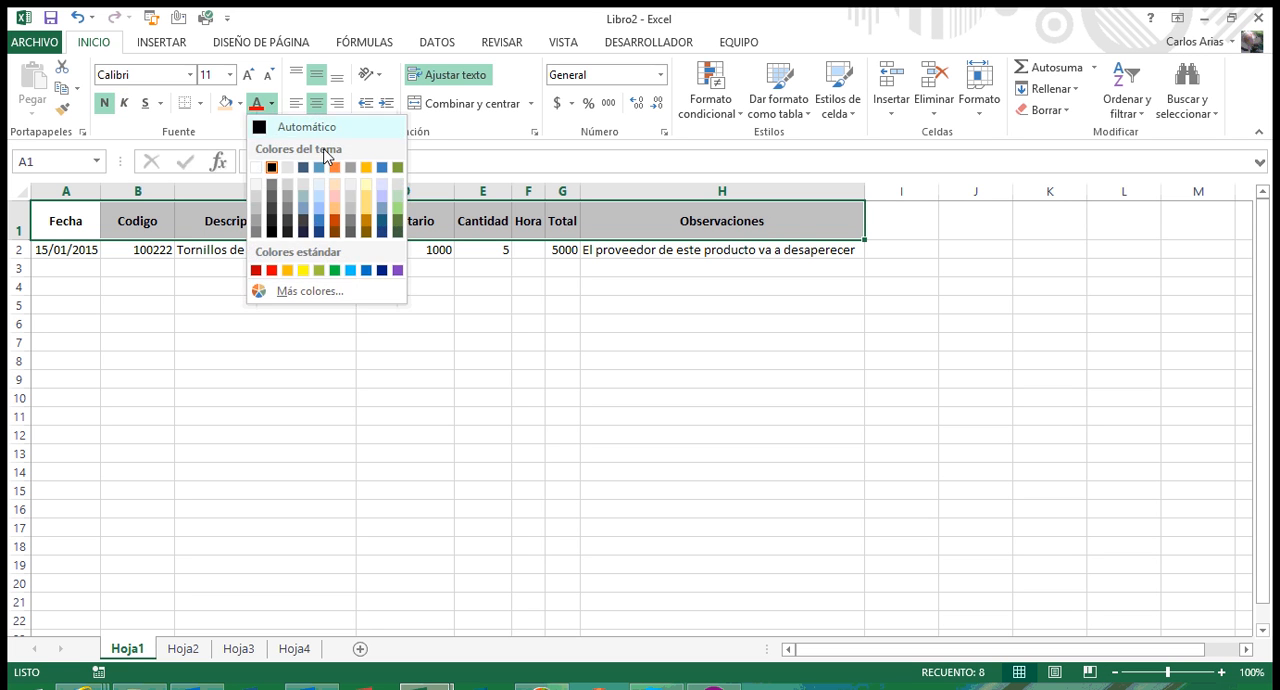
pyautogui.click(397, 236)
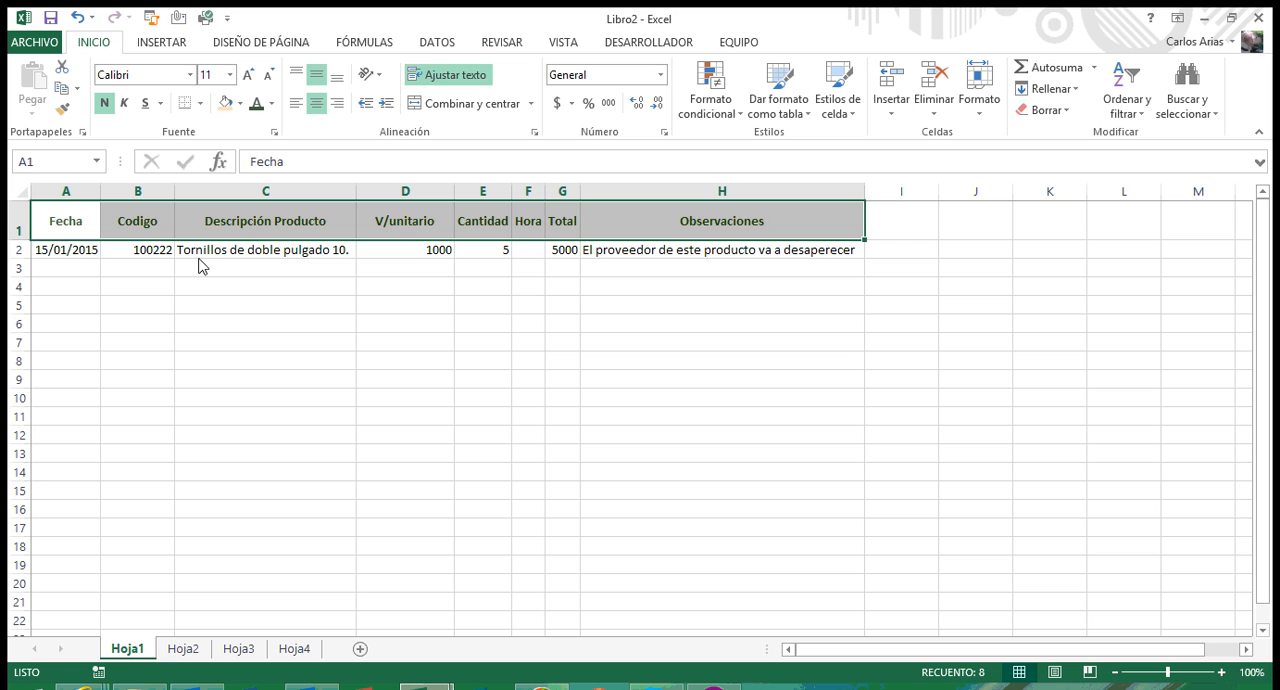
pyautogui.click(252, 262)
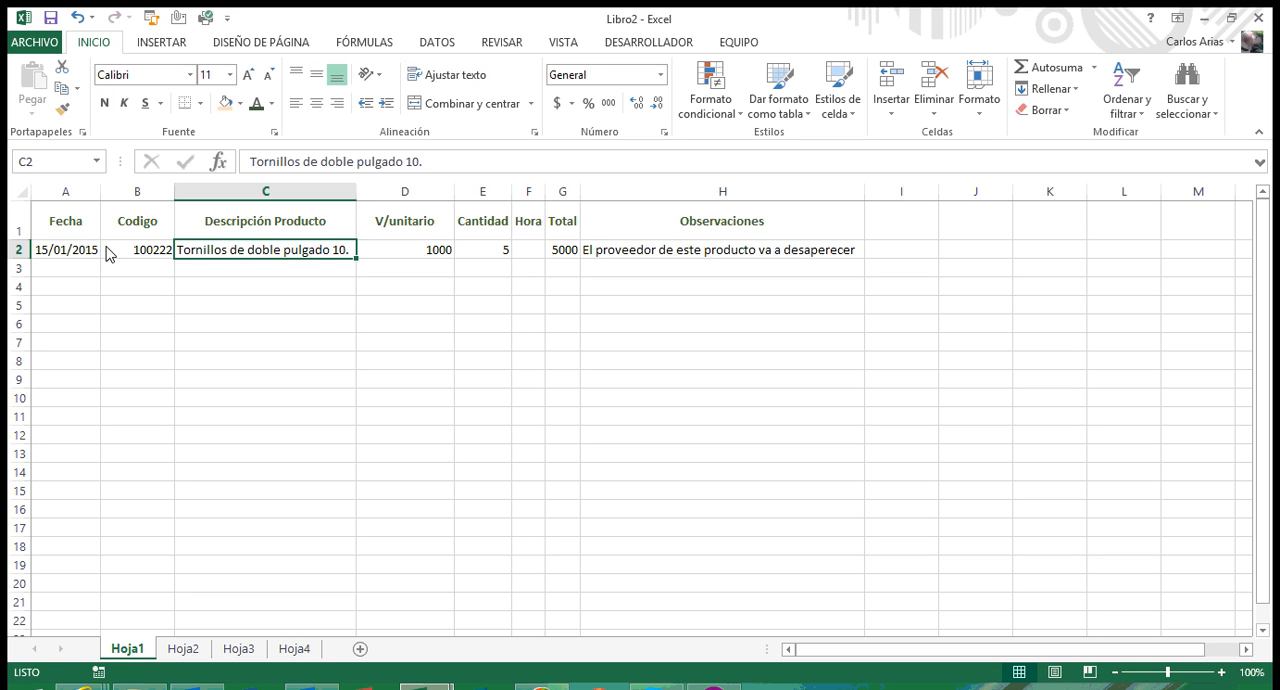
pyautogui.click(88, 258)
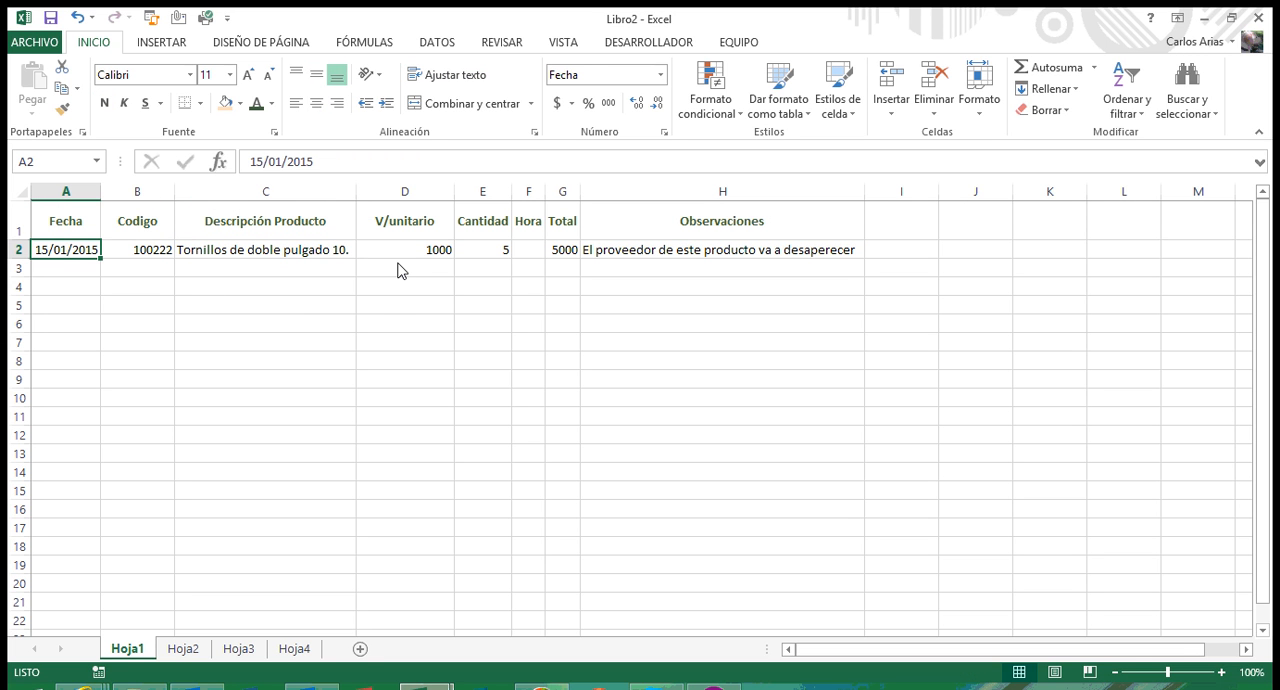